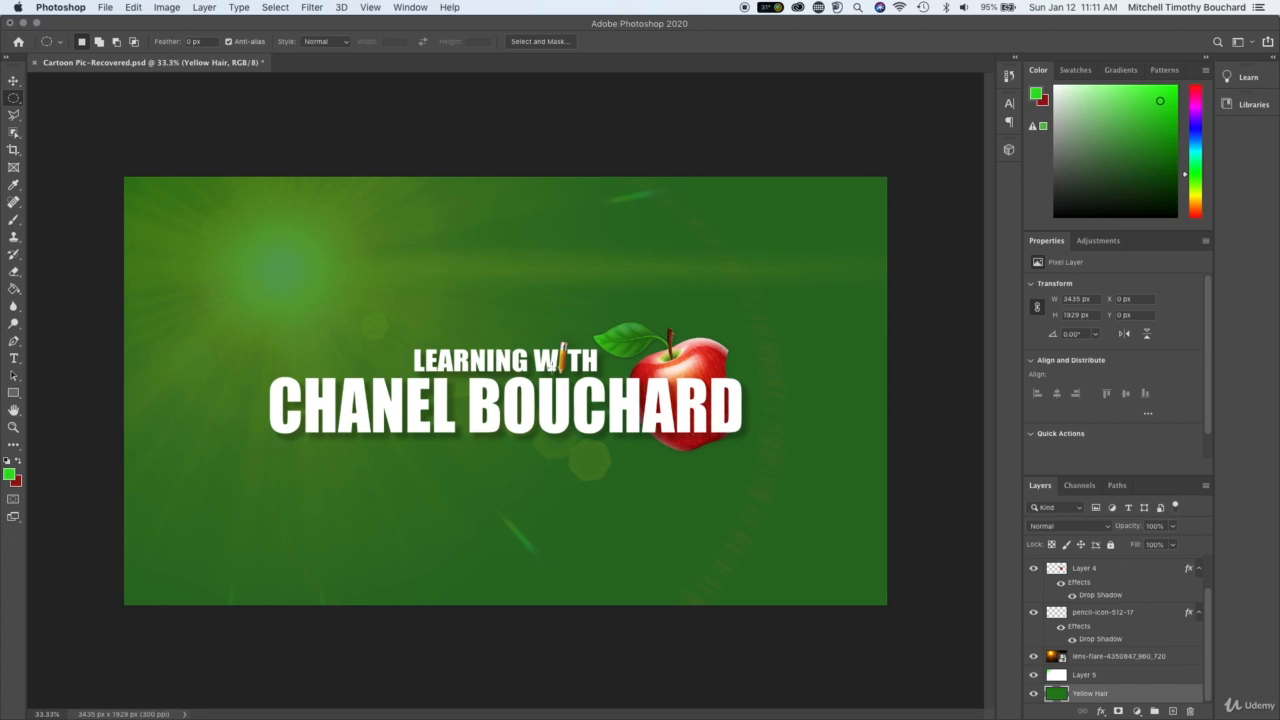
Examine the pencil standing in for the letter I in the title, along with the apple artwork, up close and at full view
key("super+equal")
key("super+equal")
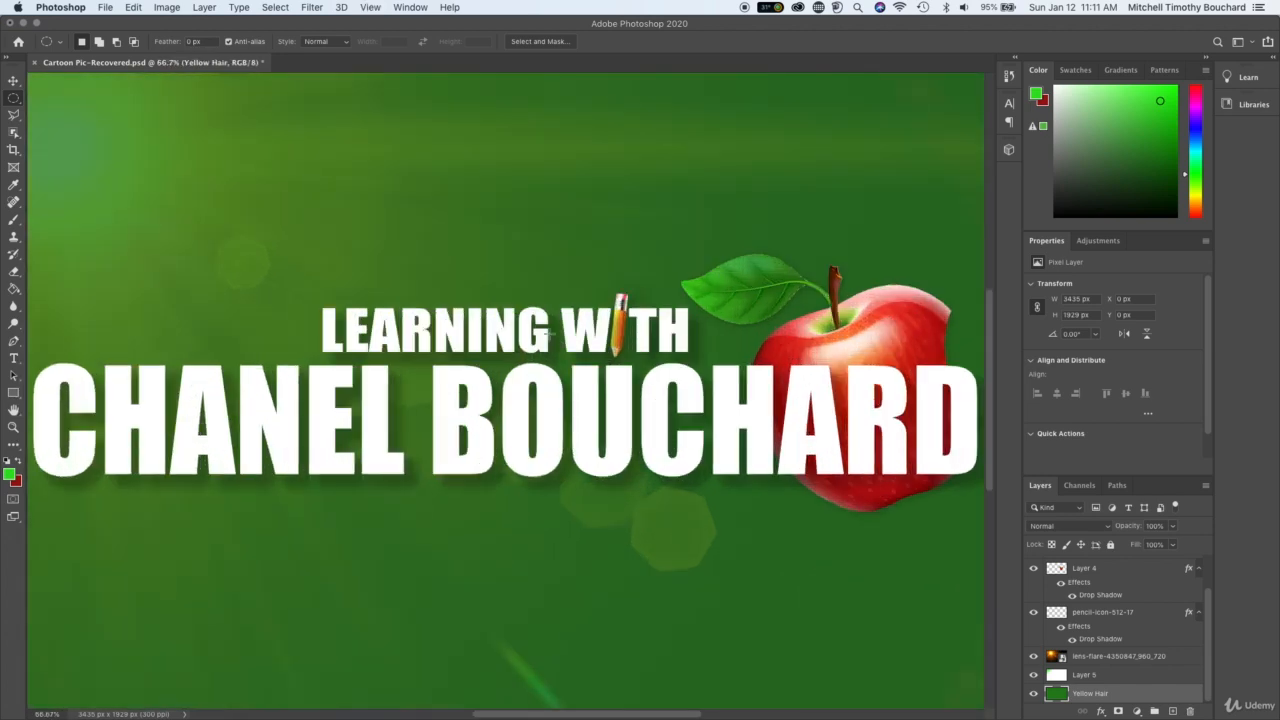
left_click_drag(597, 267, 687, 420)
mouse_move(597, 271)
left_mouse_down()
mouse_move(663, 359)
mouse_move(659, 384)
left_mouse_up()
left_click(659, 384)
scroll(576, 248, "right", 3)
left_click_drag(526, 257, 655, 429)
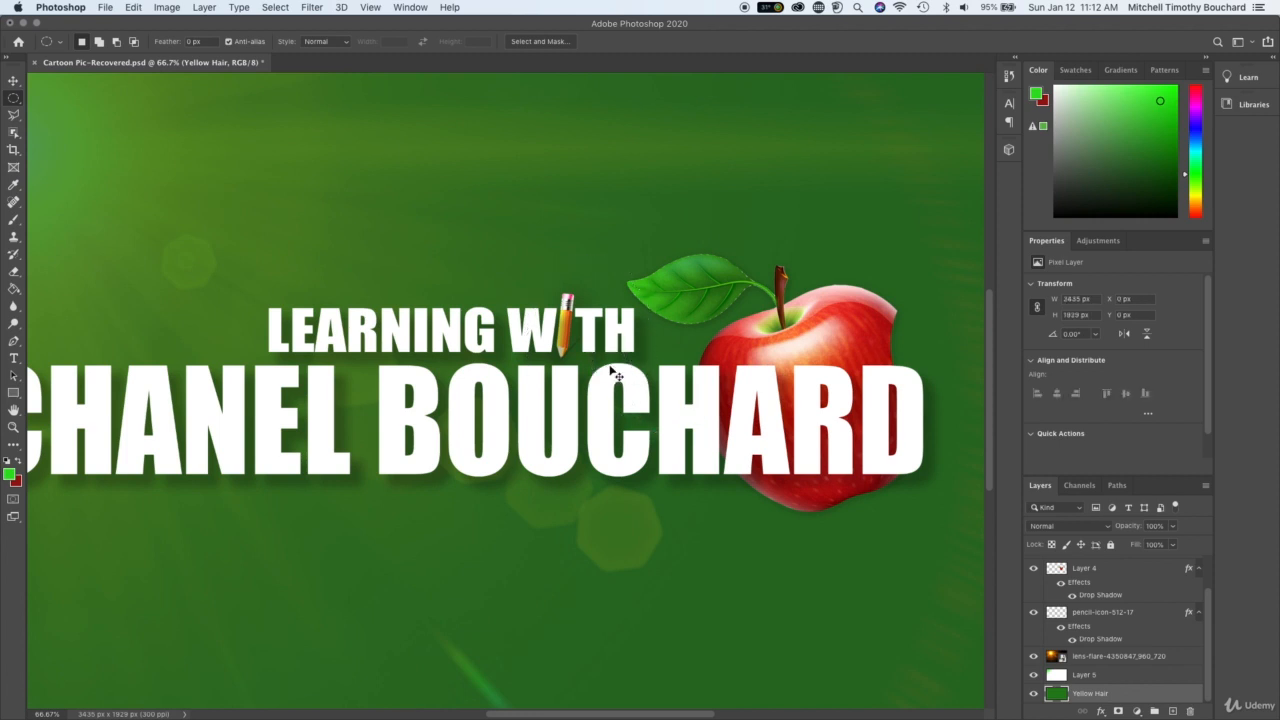
key("super+minus")
key("super+minus")
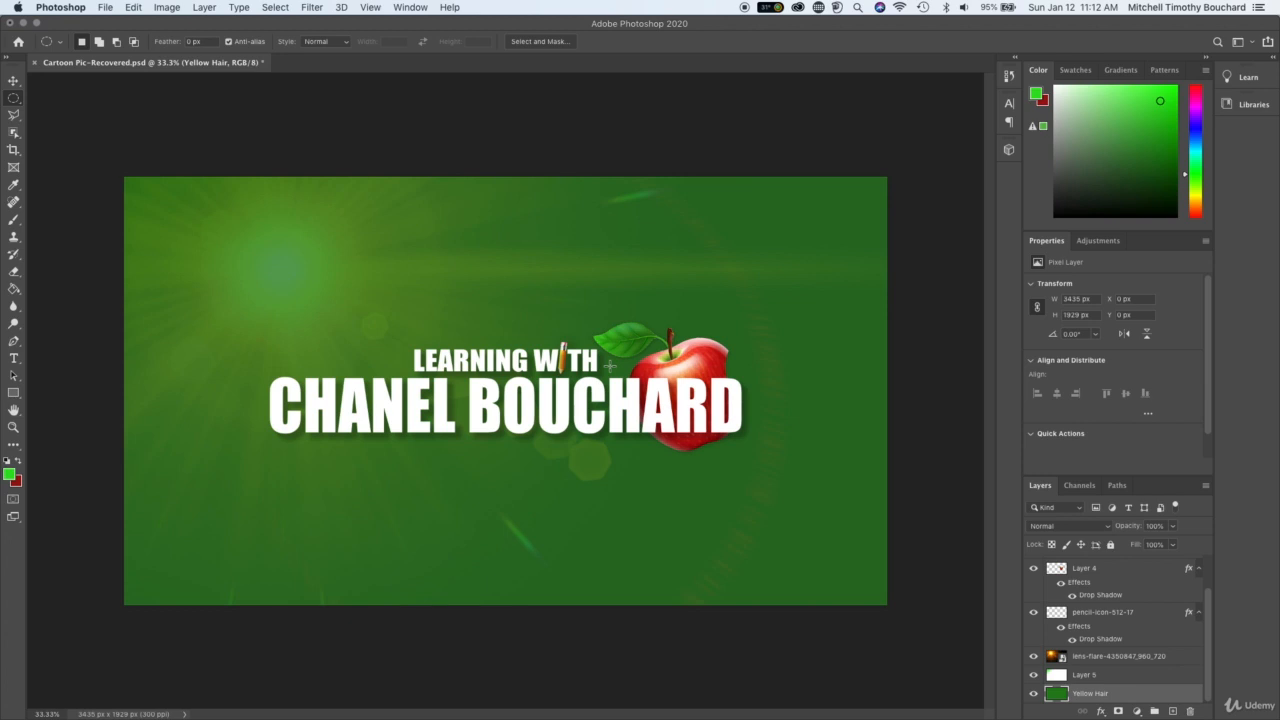
key("super+plus")
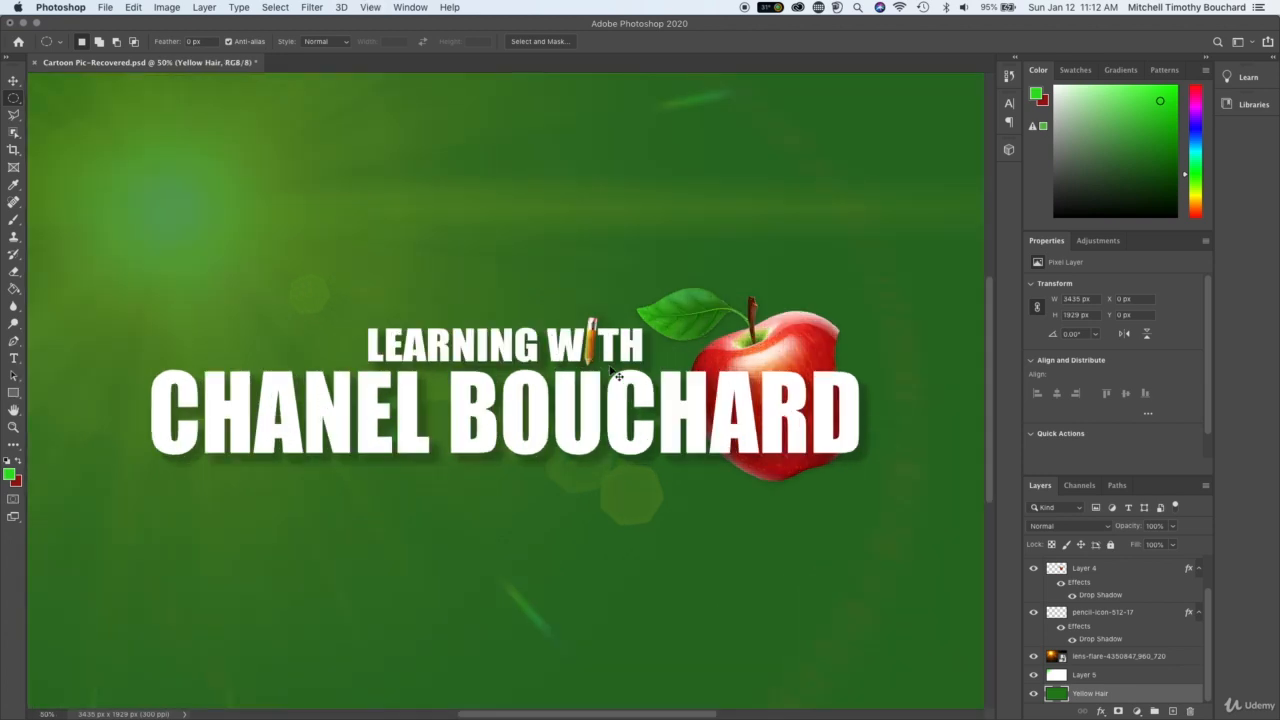
key("super+minus")
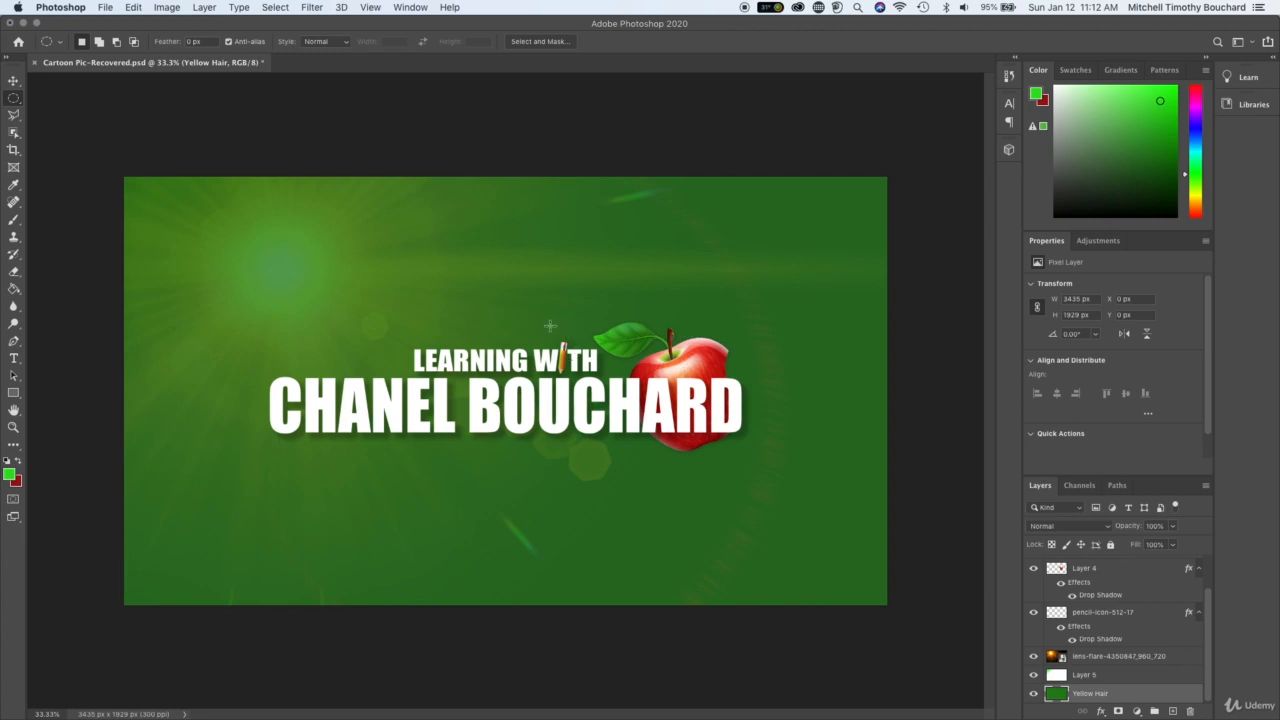
left_click_drag(549, 326, 596, 420)
left_click(657, 413)
Hide and show the lens flare layer to compare the green background with and without the flare
left_click(1033, 656)
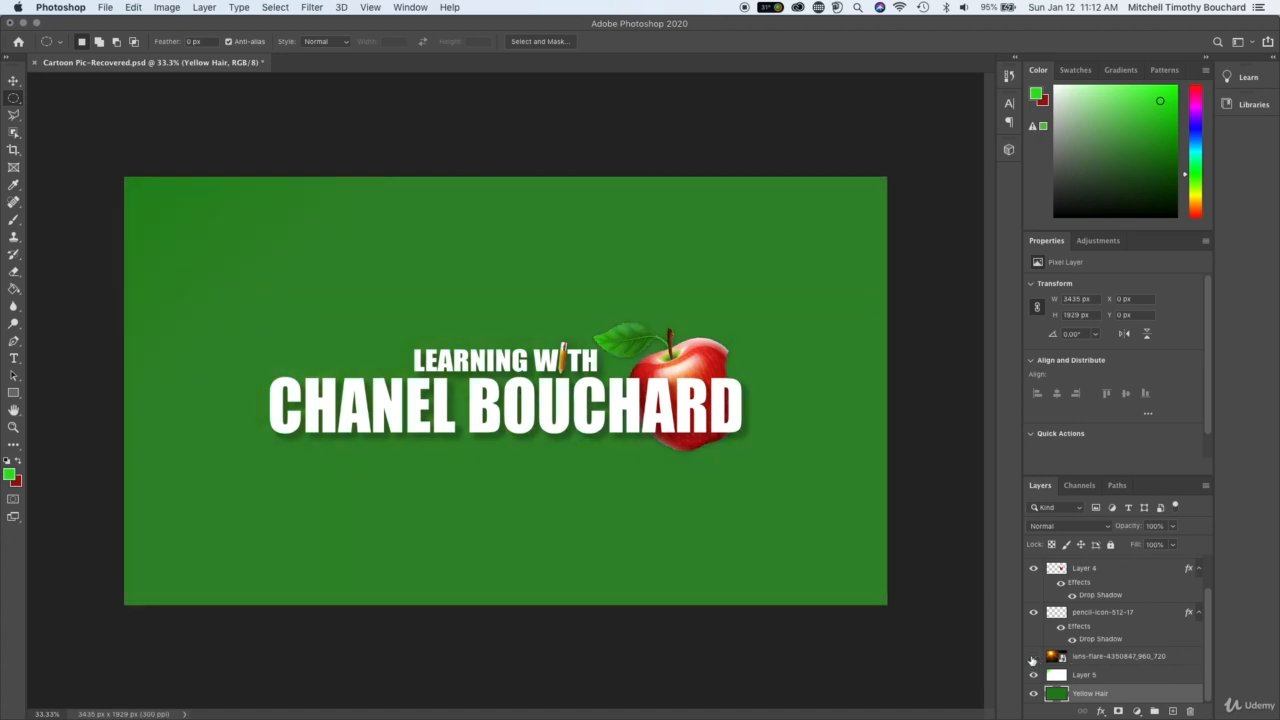
left_click(1033, 656)
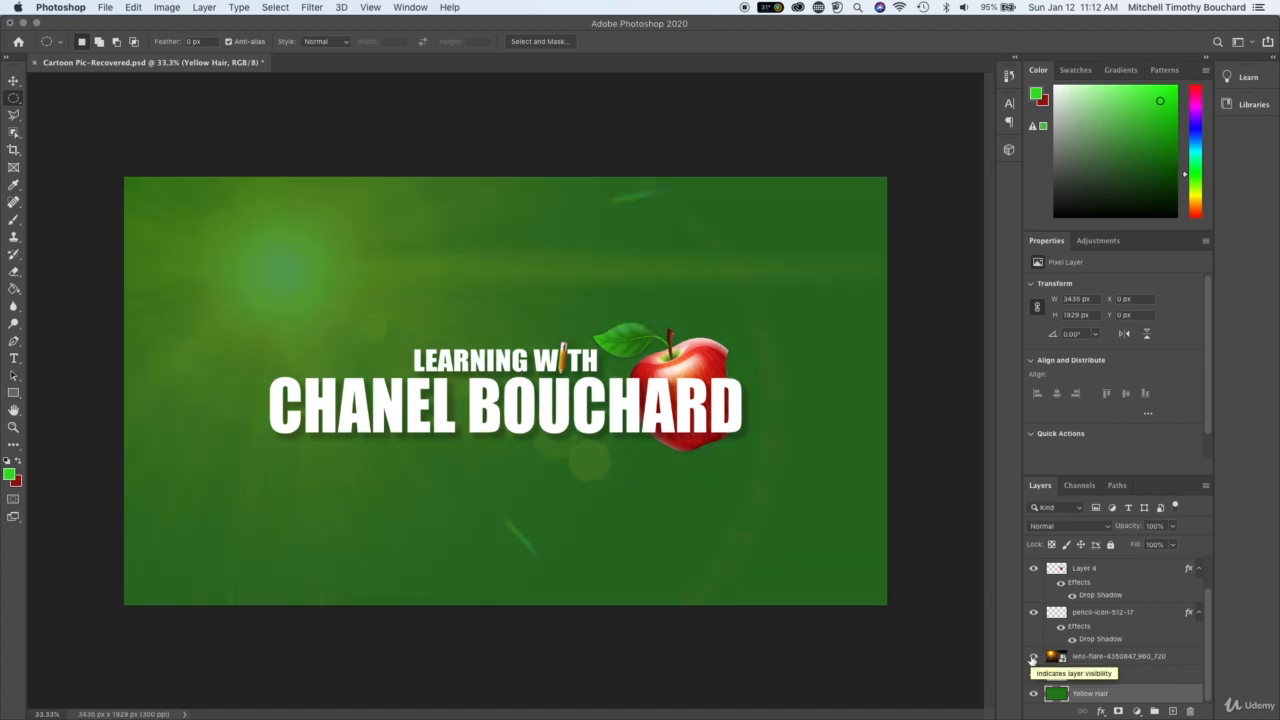
left_click(1097, 662)
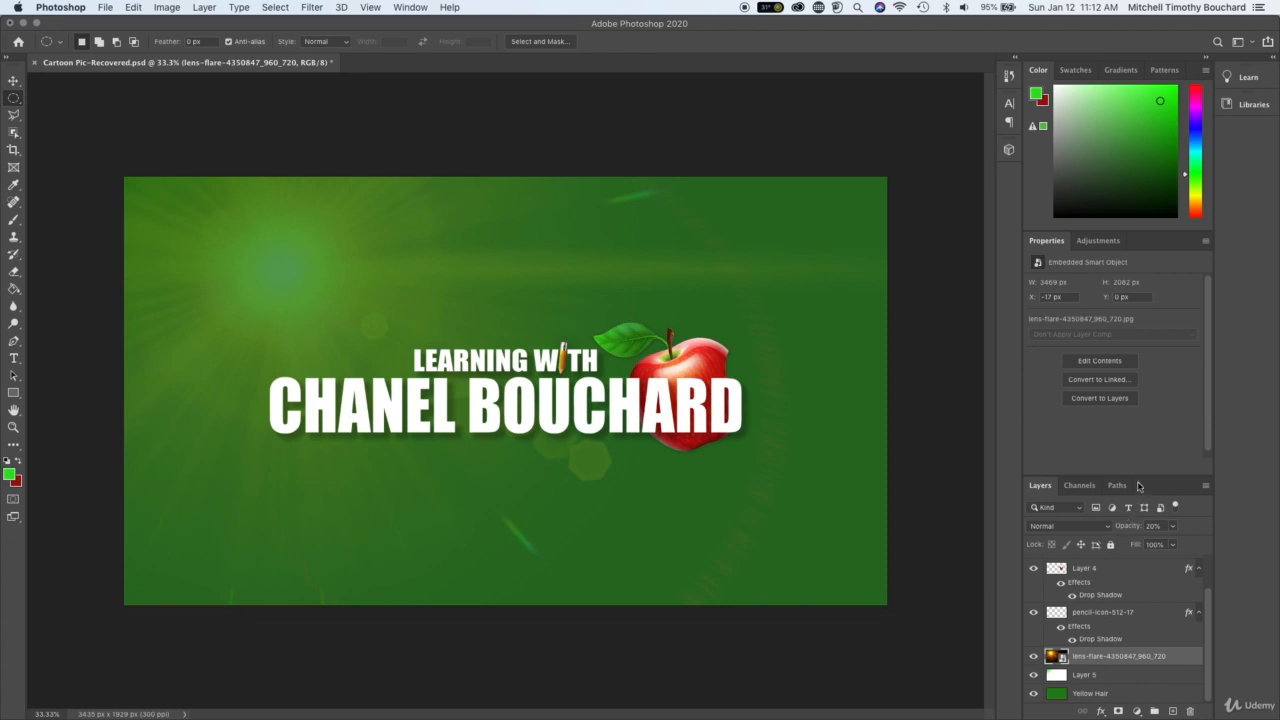
left_click(1033, 657)
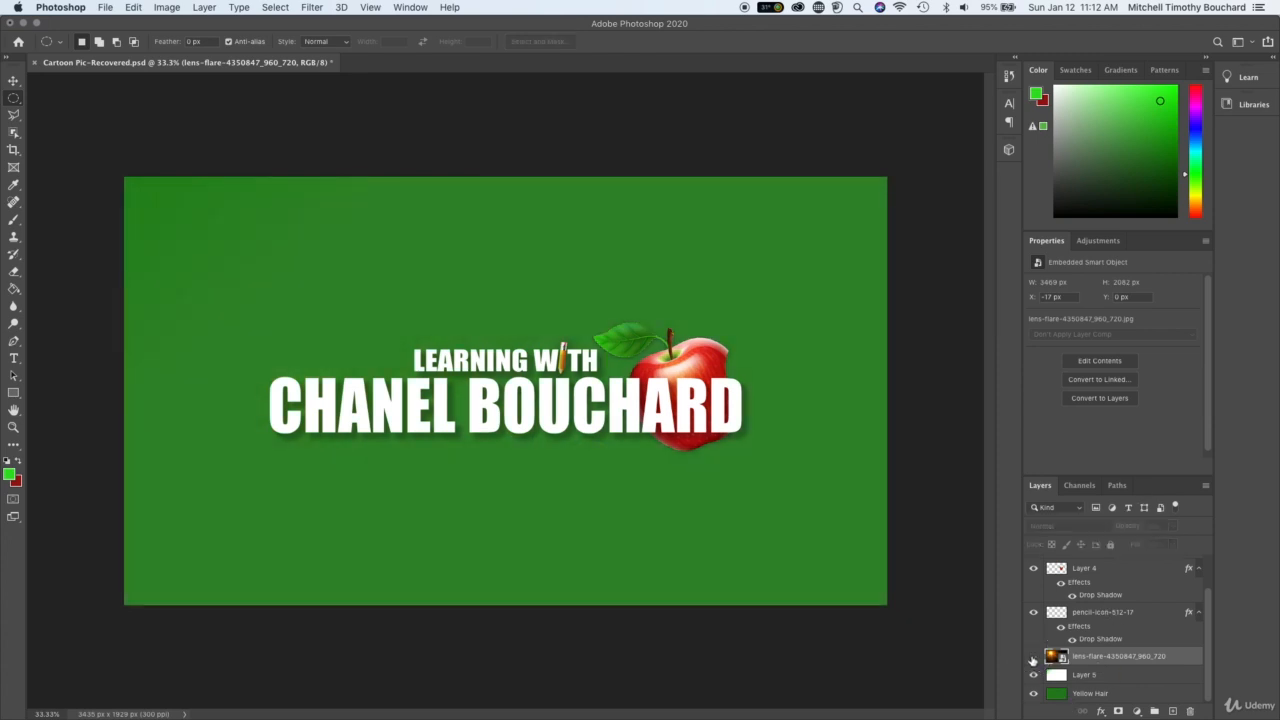
key("super+plus")
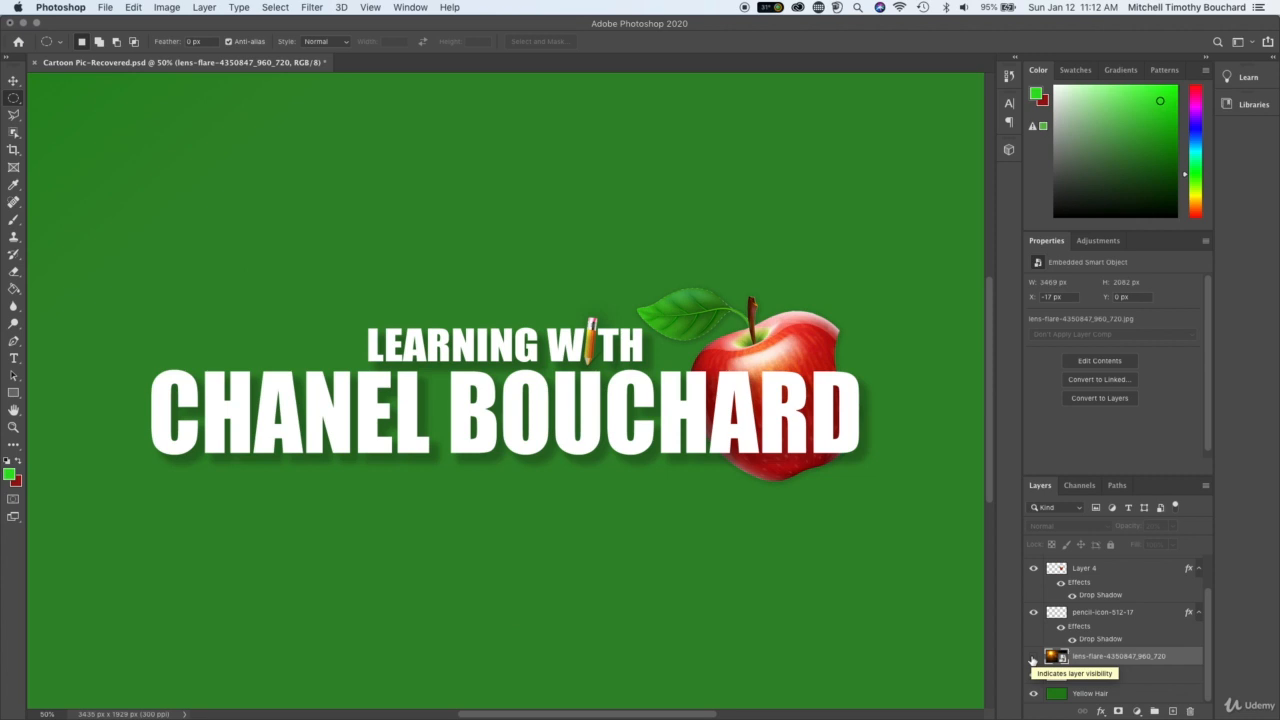
left_click(1033, 657)
scroll(498, 334, "left", 5)
scroll(498, 334, "up", 2)
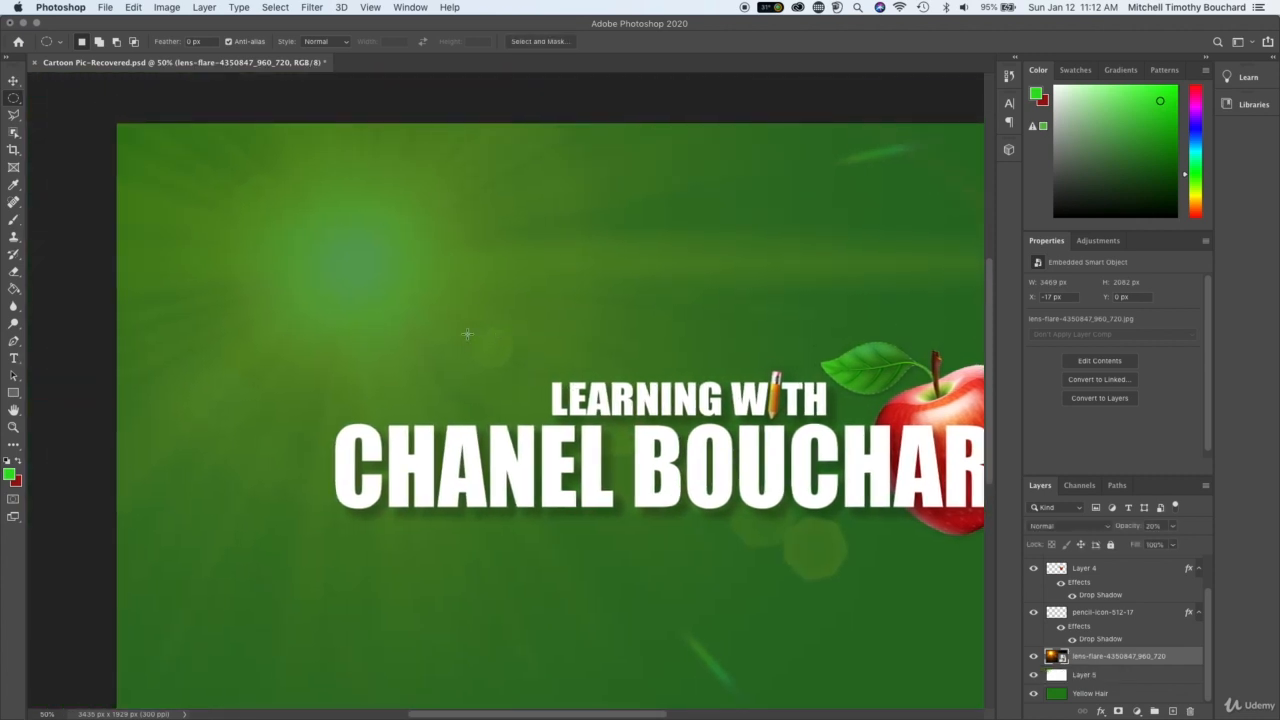
key("super+minus")
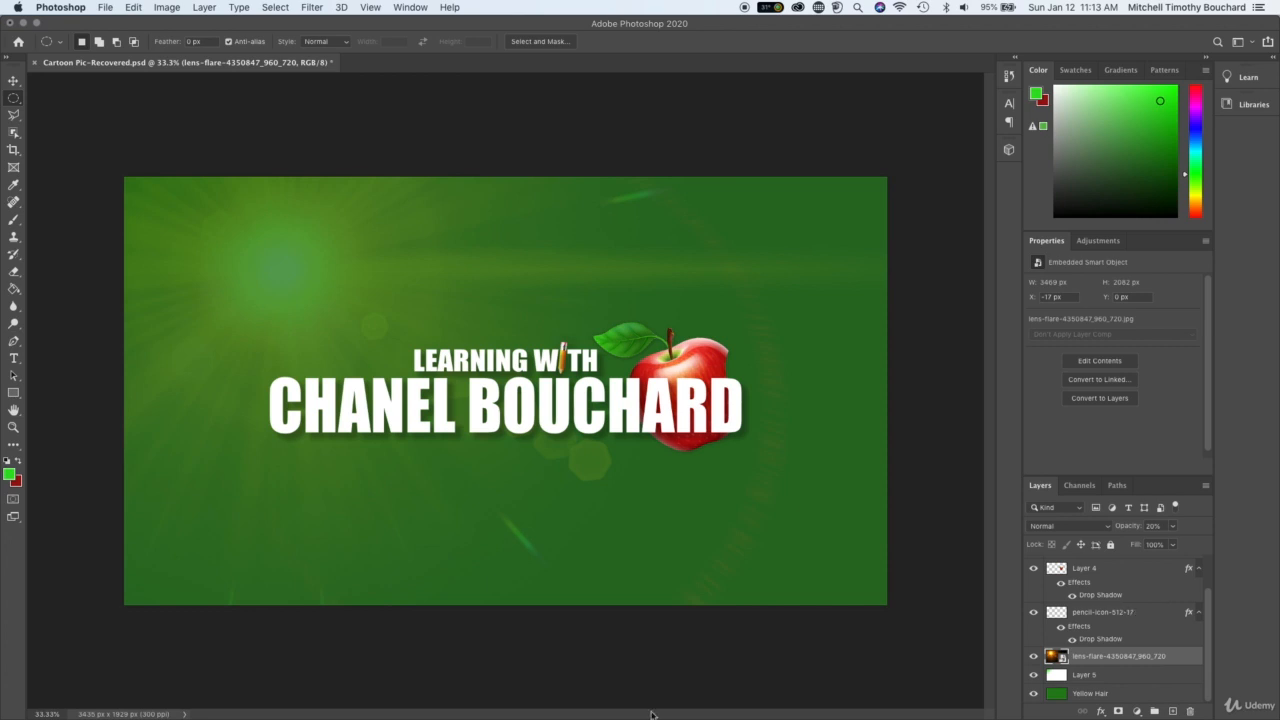
Hide and show Layer 4 to compare the title with and without the apple
scroll(1120, 630, "up", 1)
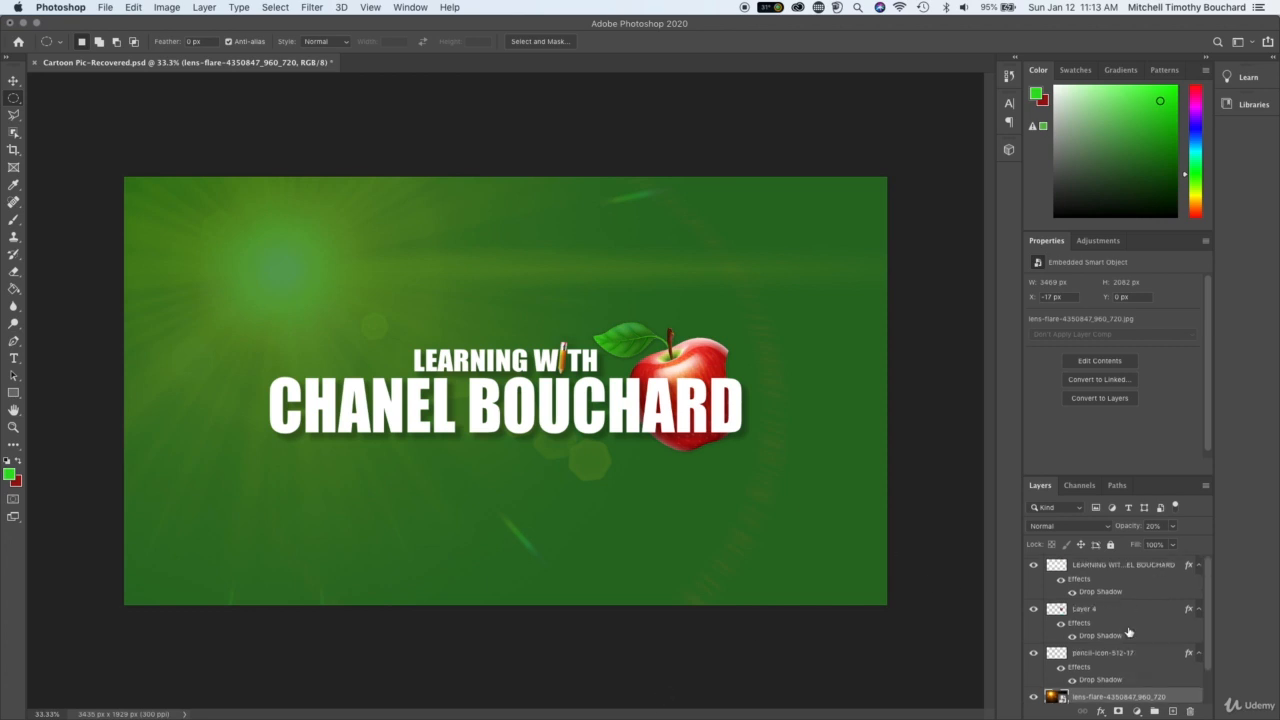
left_click(1033, 609)
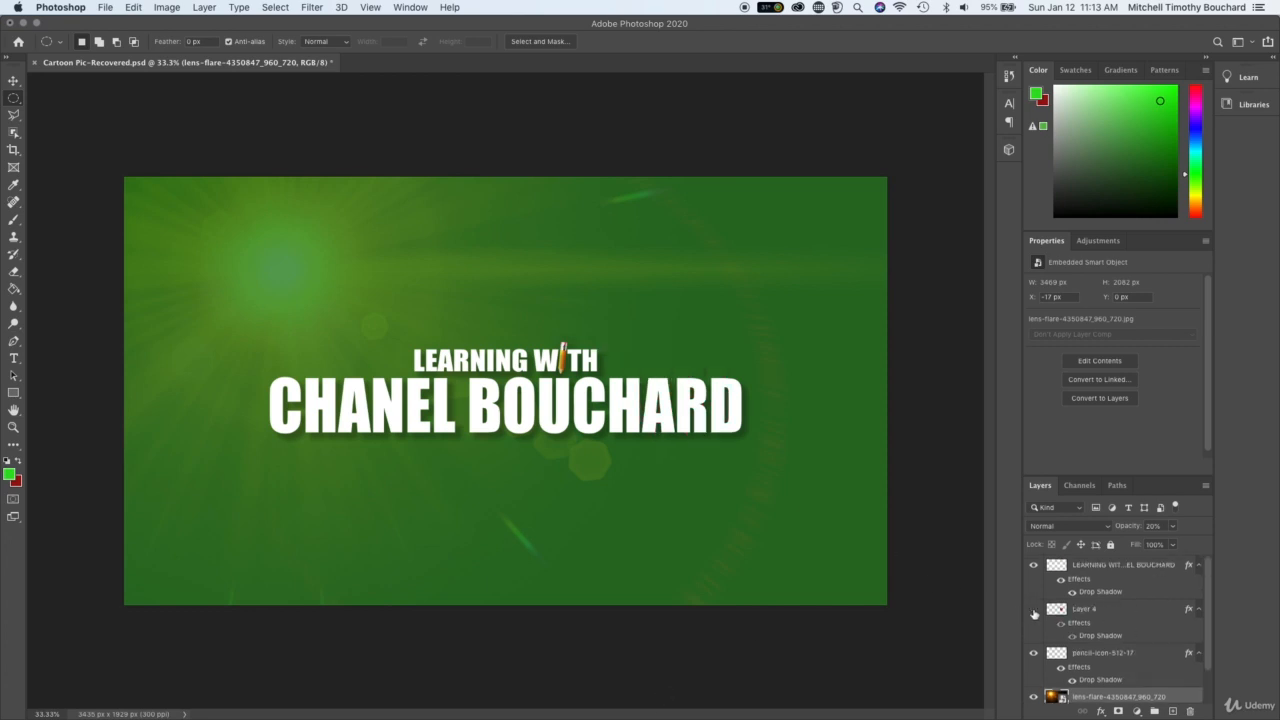
left_click(1033, 609)
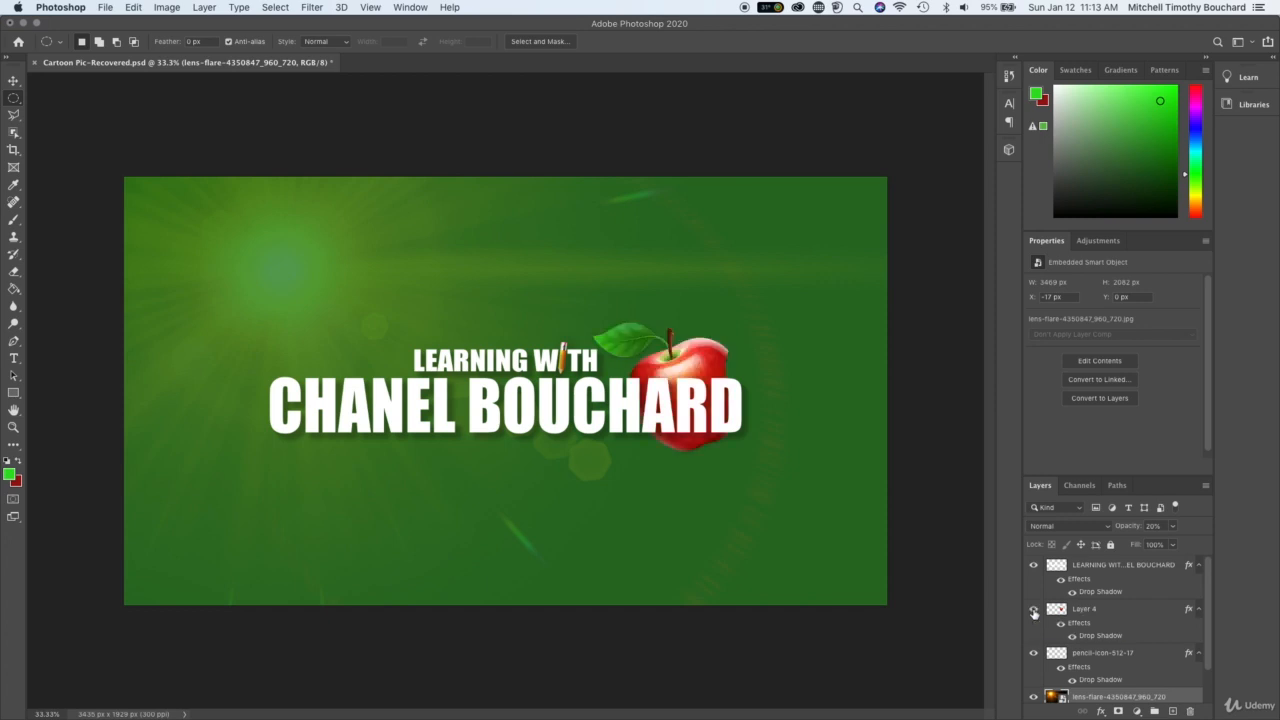
left_click(1034, 611)
left_click(1034, 611)
scroll(1066, 652, "down", 1)
Hide and show Layer 5 to compare its effect on the background, and select the Yellow Hair layer
left_click(1106, 674)
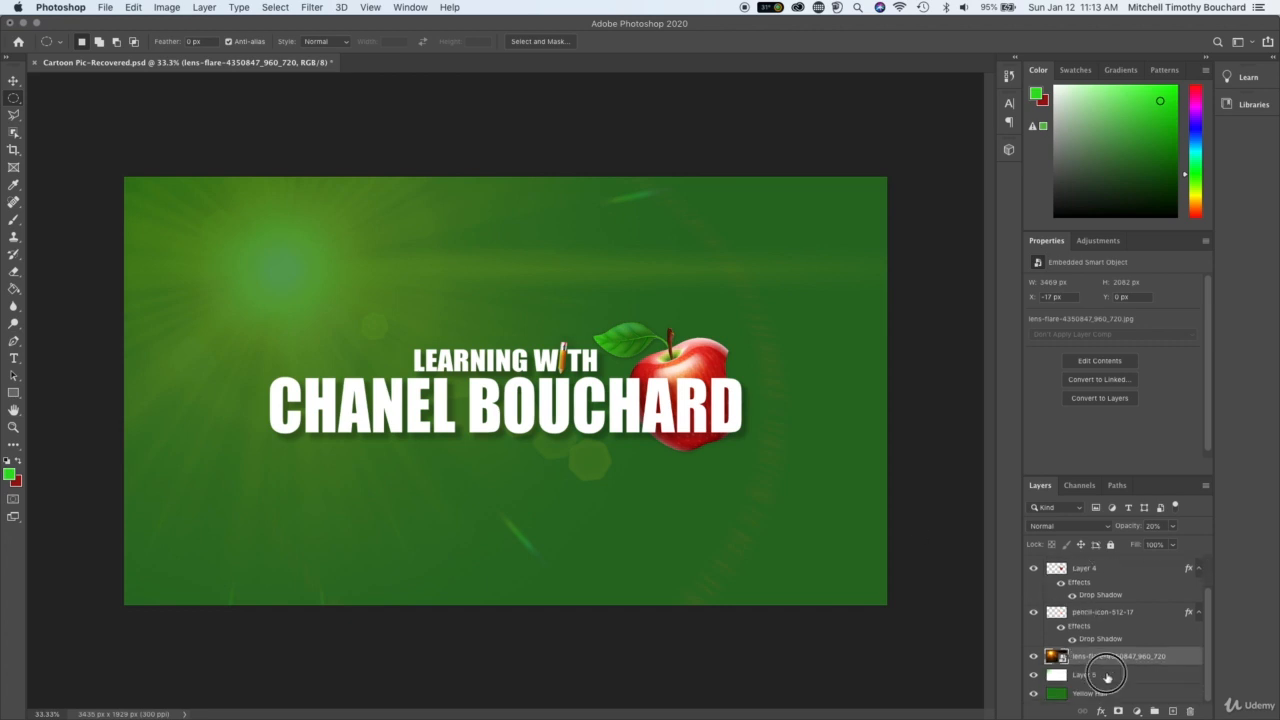
left_click(1034, 676)
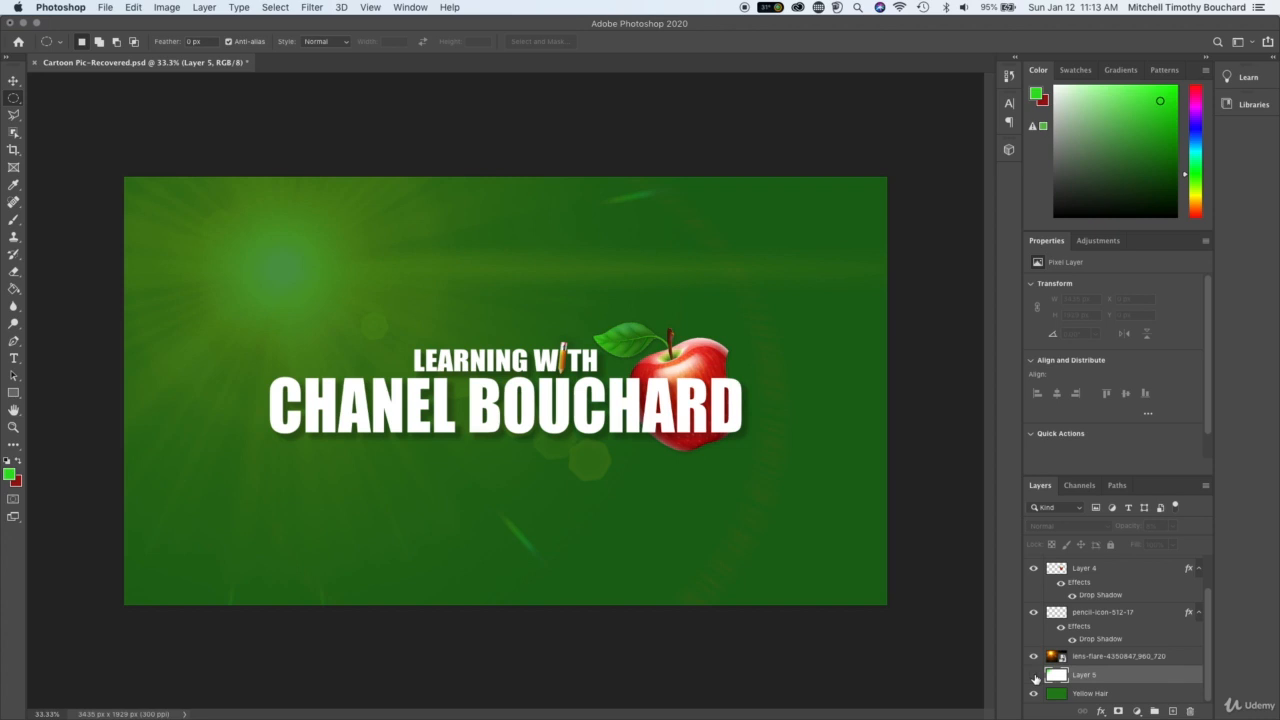
left_click(1034, 676)
left_click(1034, 676)
left_click(1034, 676)
left_click(1078, 699)
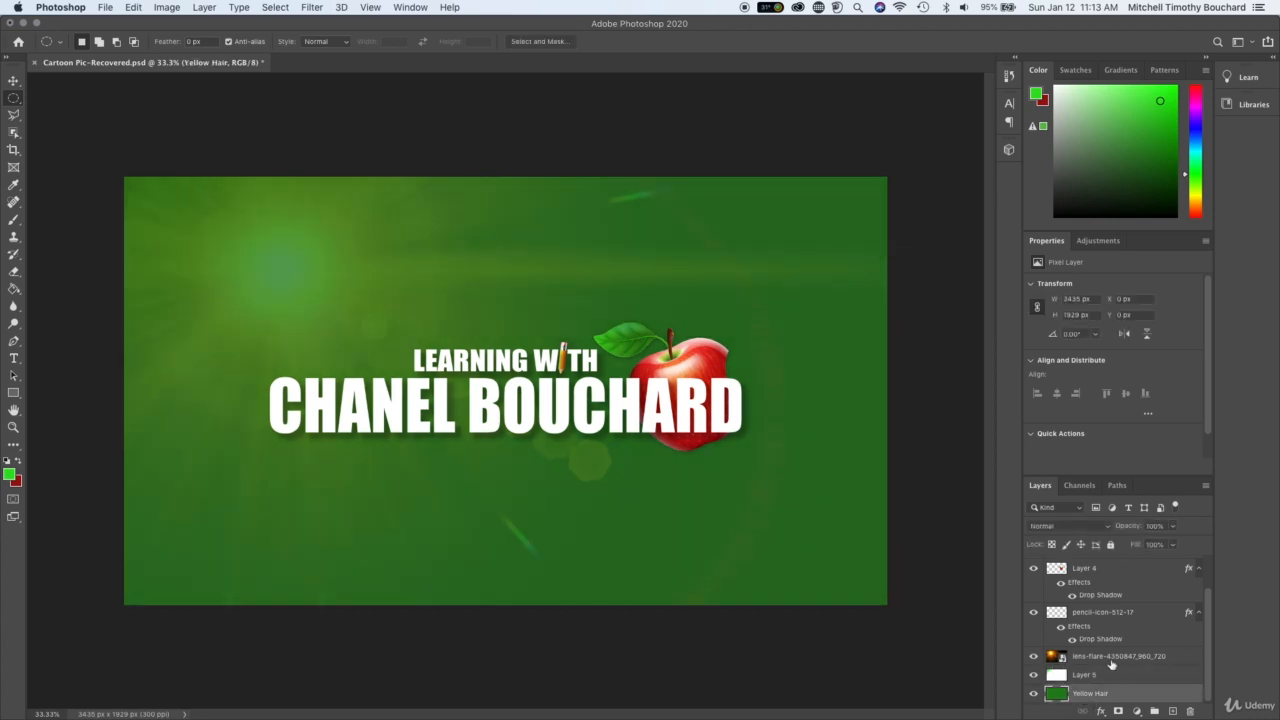
Raise the lens flare layer's opacity to 100%
left_click(1110, 660)
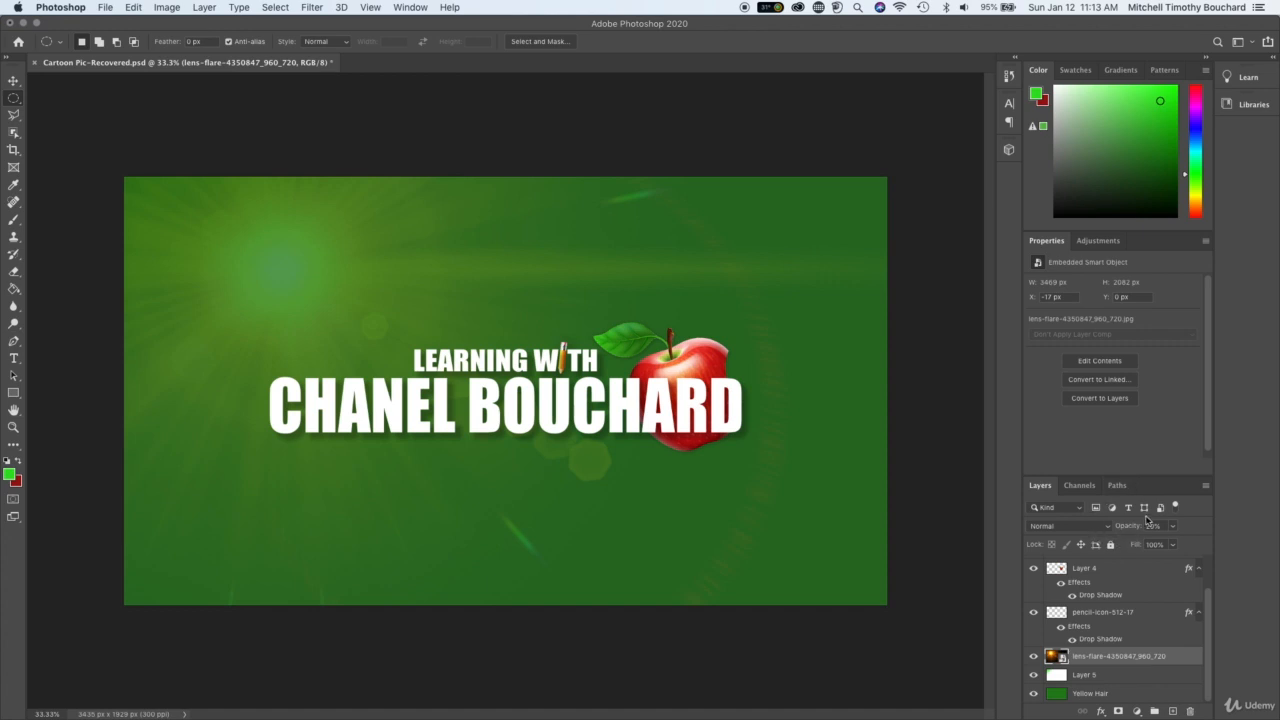
left_click_drag(1136, 526, 1129, 532)
left_click(1172, 526)
left_click(1173, 526)
left_click(1173, 526)
left_click_drag(1154, 544, 1220, 541)
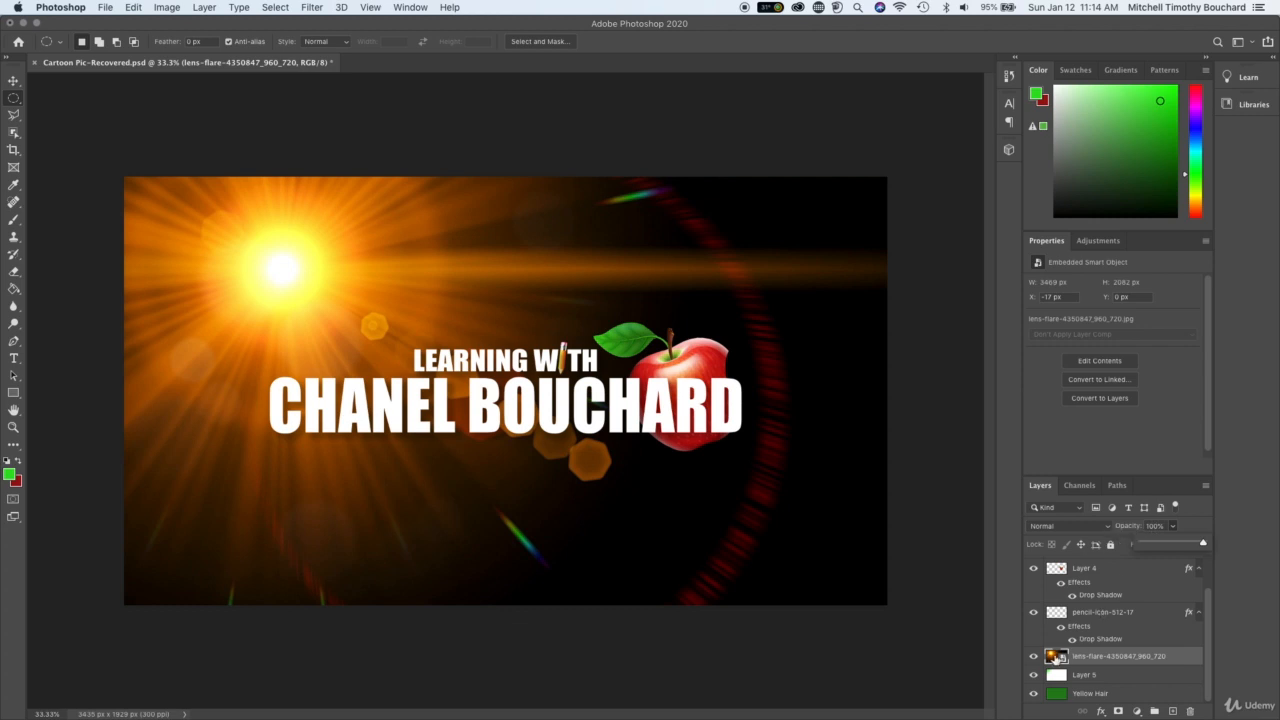
mouse_move(1055, 657)
left_mouse_down()
mouse_move(1047, 570)
mouse_move(1050, 690)
mouse_move(1051, 670)
left_mouse_up()
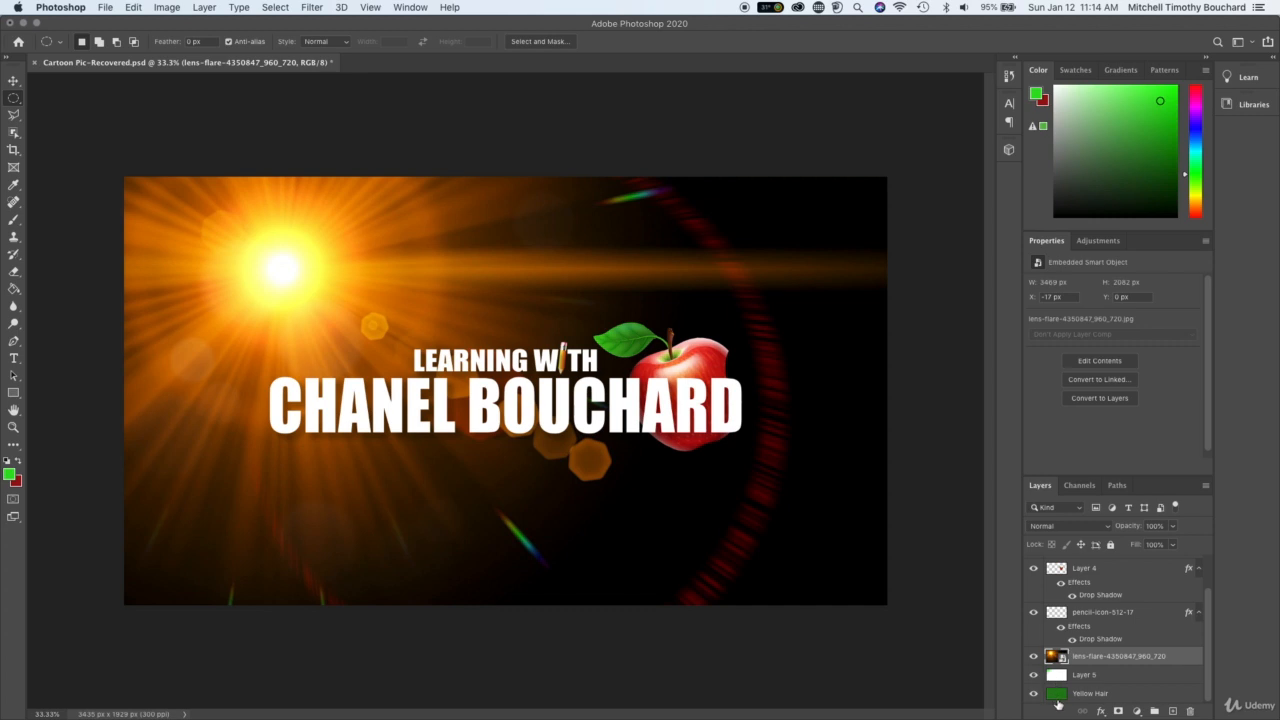
Try several lower opacities on the lens flare layer, such as 34%, 19% and 25%, and settle on 20%
left_click(1058, 696)
left_click(1055, 675)
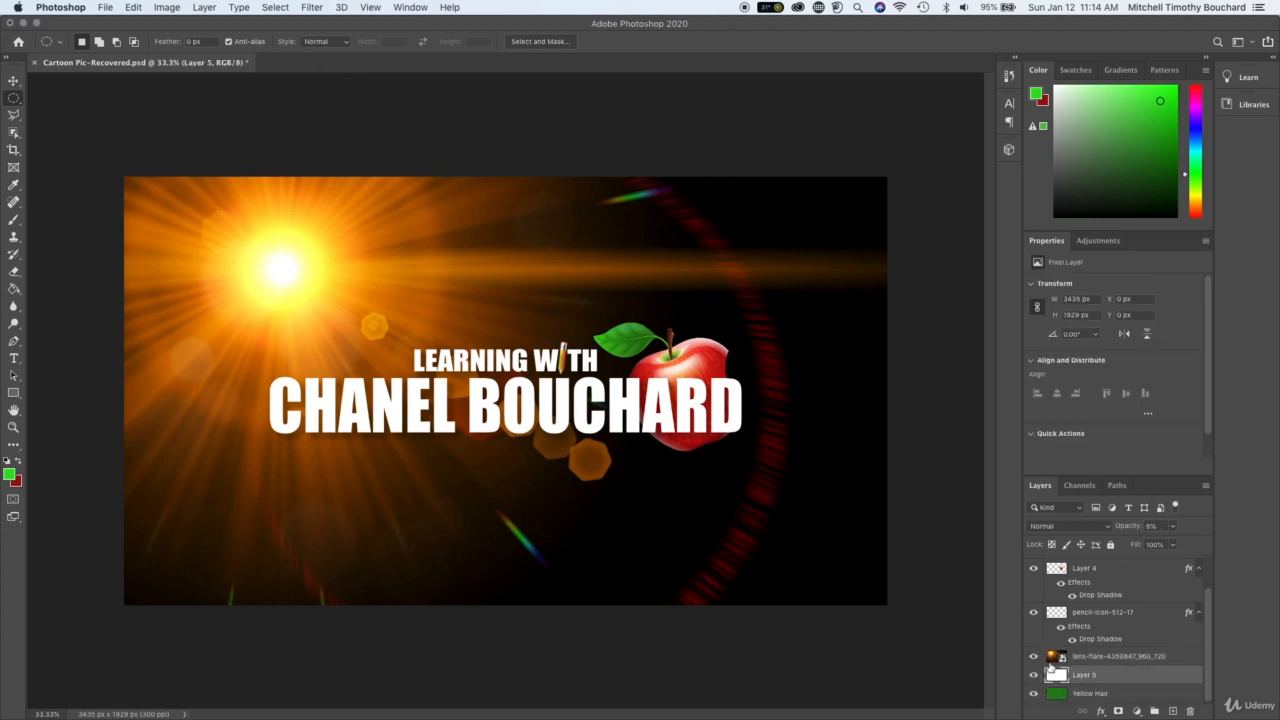
mouse_move(1055, 658)
left_mouse_down()
mouse_move(1088, 657)
mouse_move(1090, 697)
mouse_move(1050, 652)
left_mouse_up()
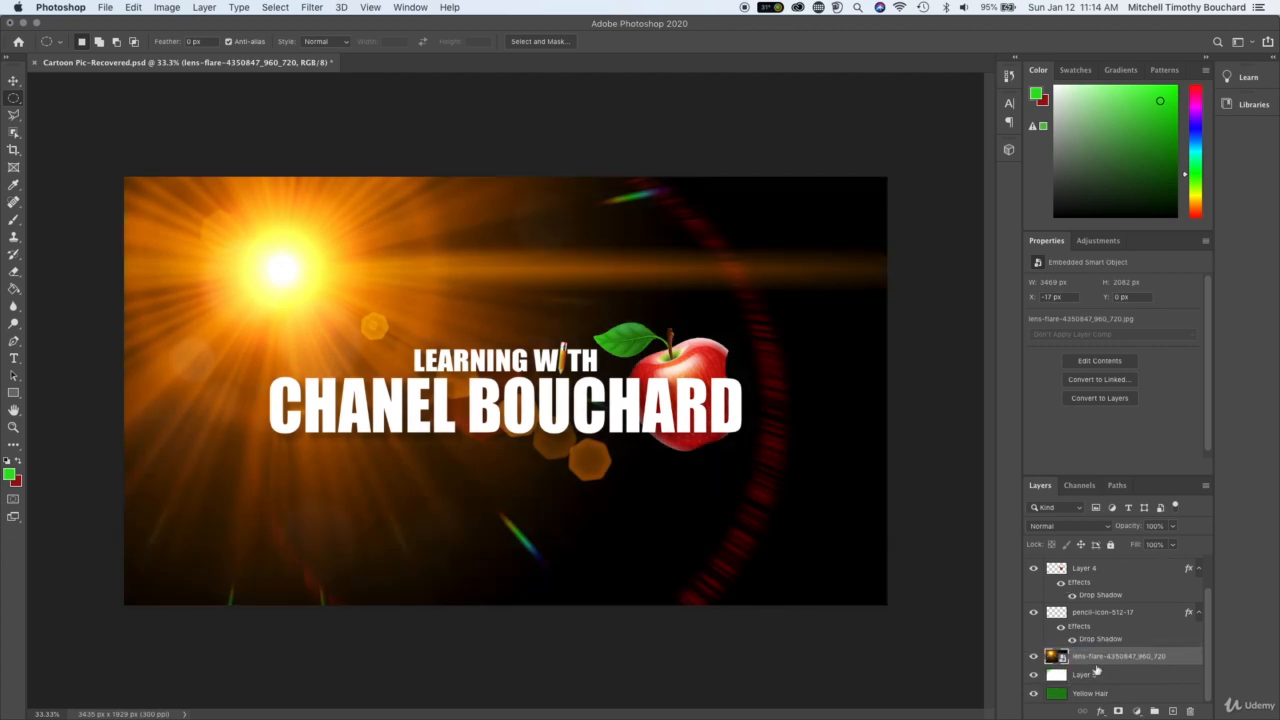
left_click(1129, 529)
left_click_drag(1129, 529, 1085, 533)
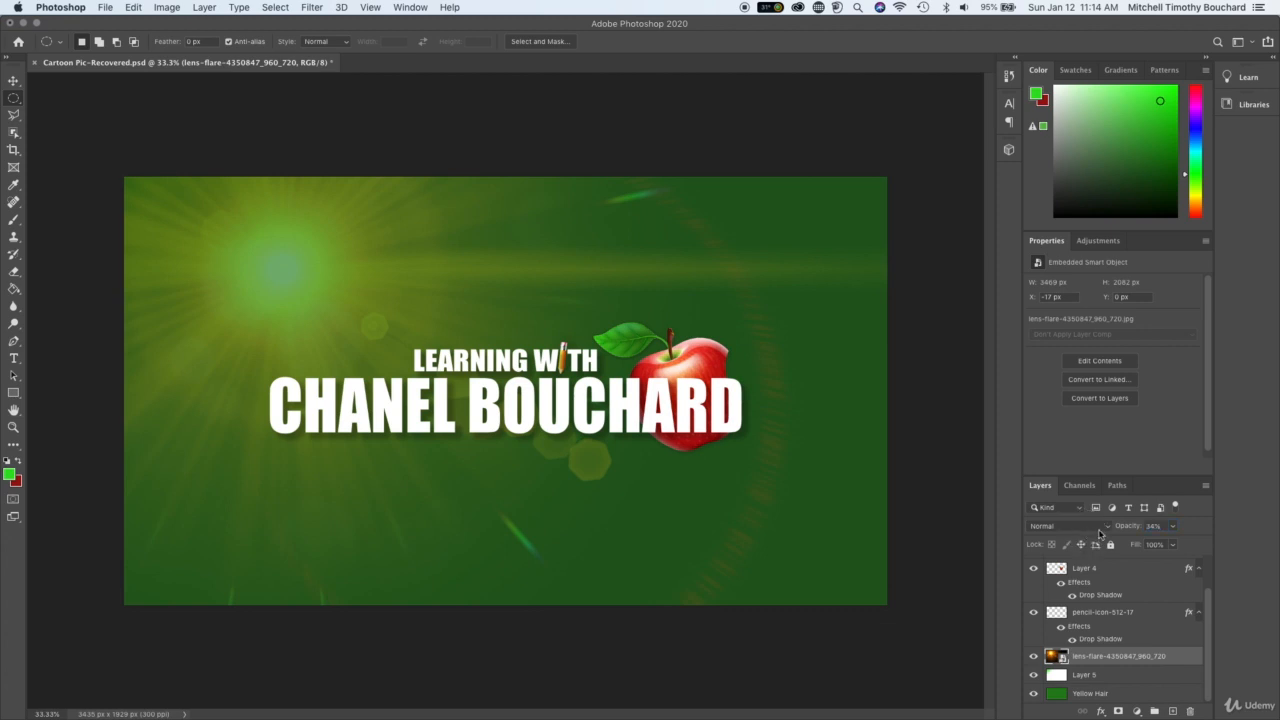
left_click(1130, 529)
left_click_drag(1130, 529, 1121, 533)
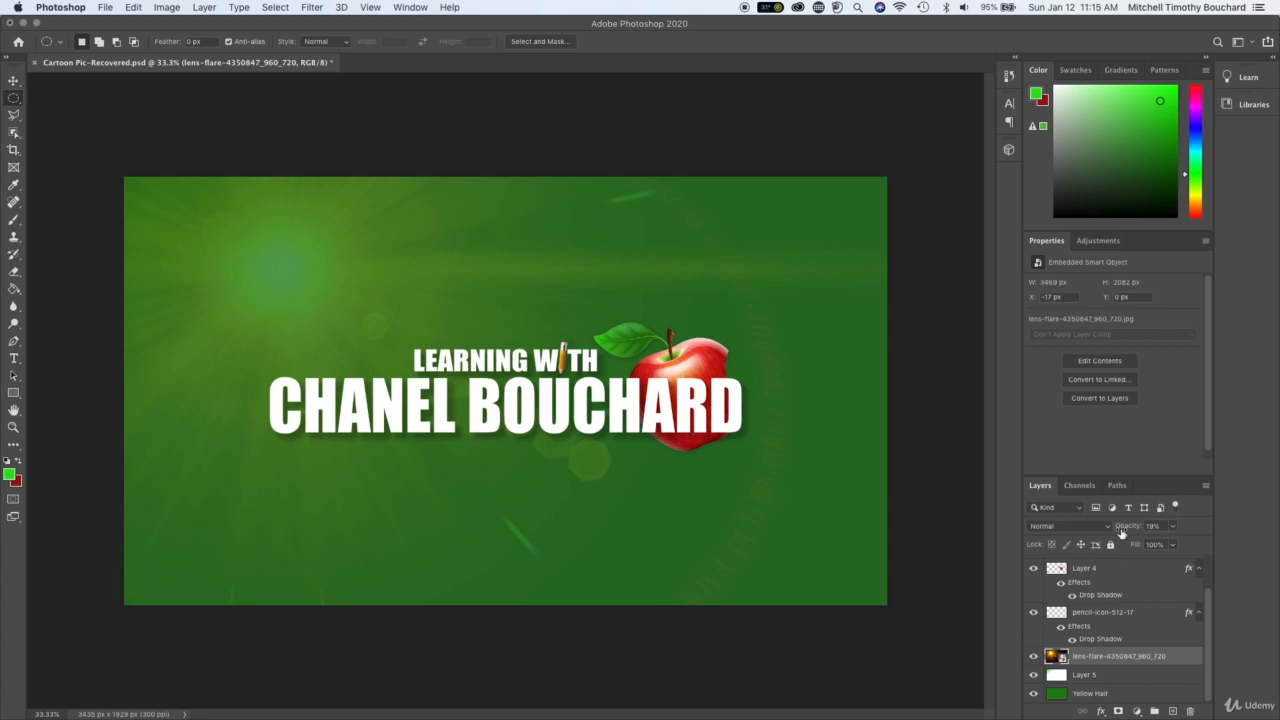
left_click_drag(1121, 533, 1138, 532)
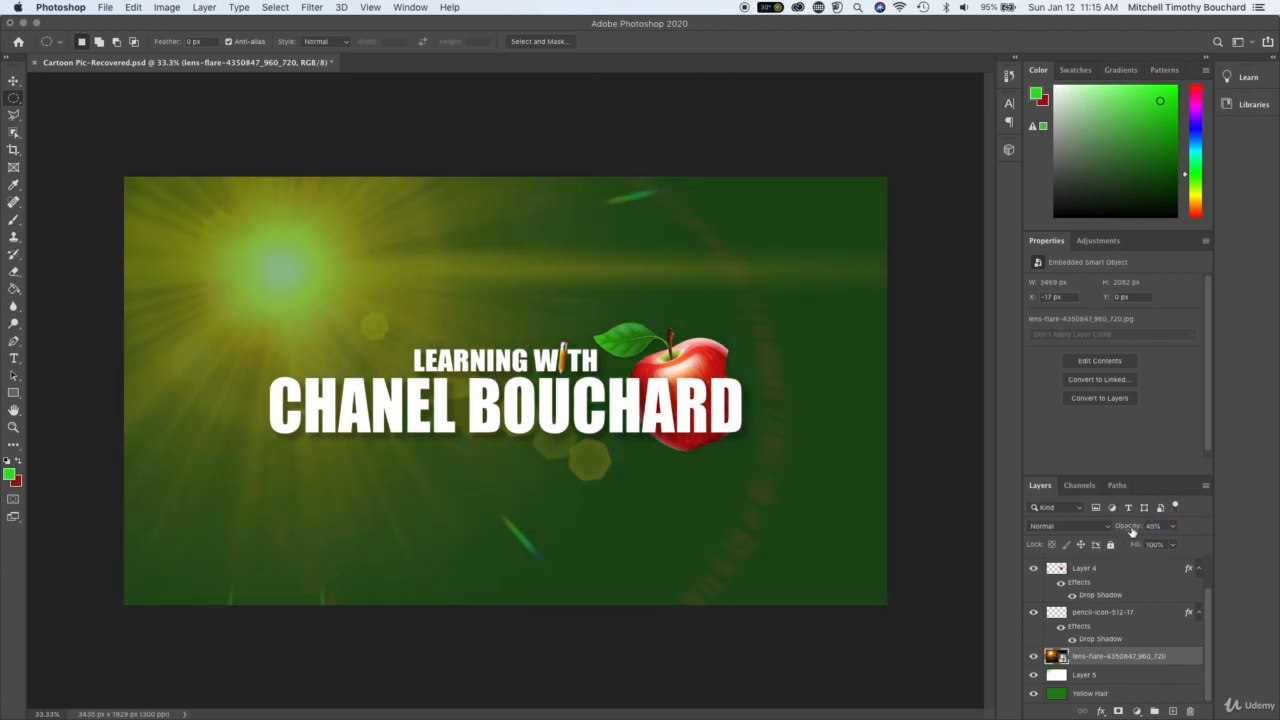
left_click_drag(1135, 532, 1121, 531)
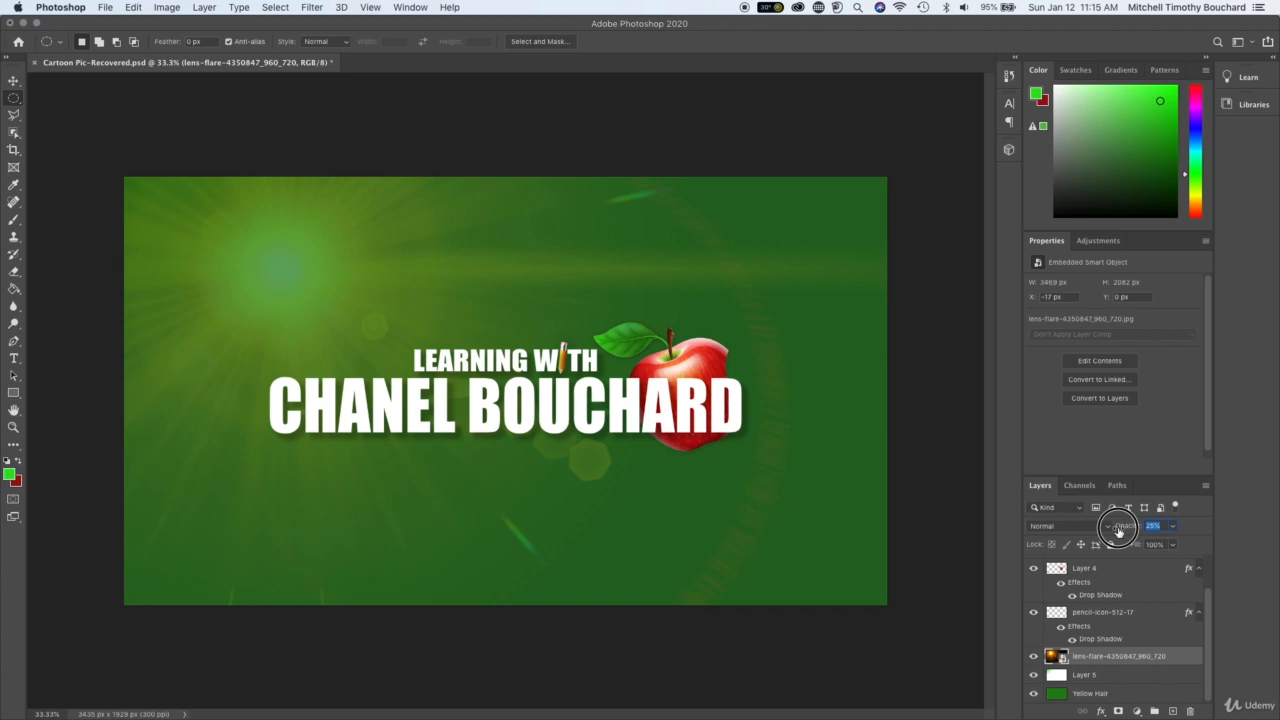
left_click_drag(1118, 531, 1118, 531)
left_click_drag(1112, 527, 1128, 531)
left_click(1206, 529)
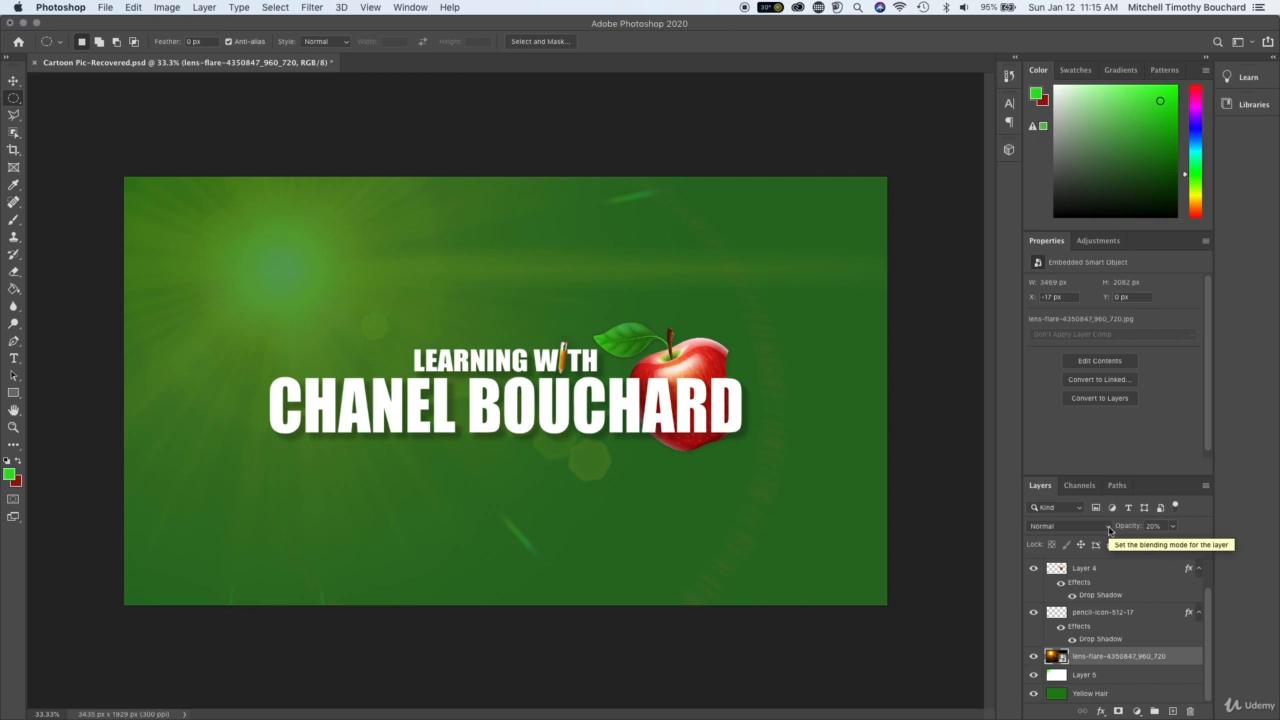
Try the Dissolve blending mode on the lens flare layer and restore it to Normal
left_click(1108, 530)
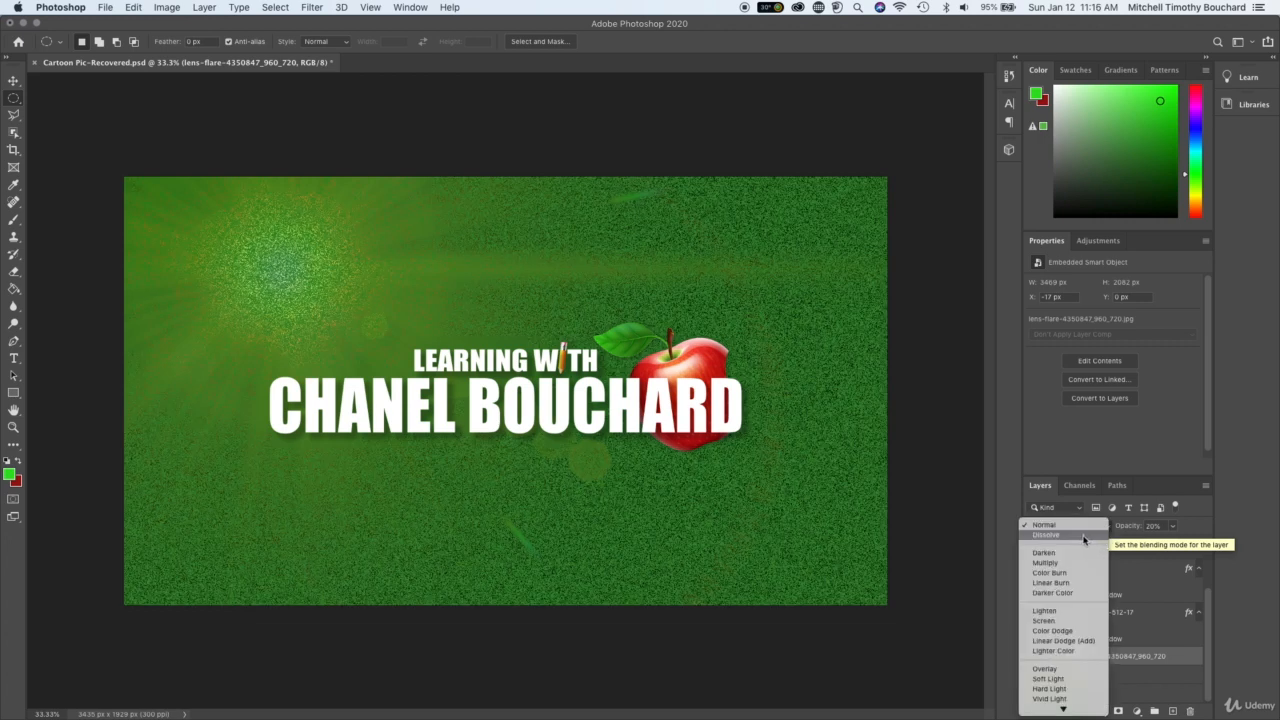
left_click(1083, 535)
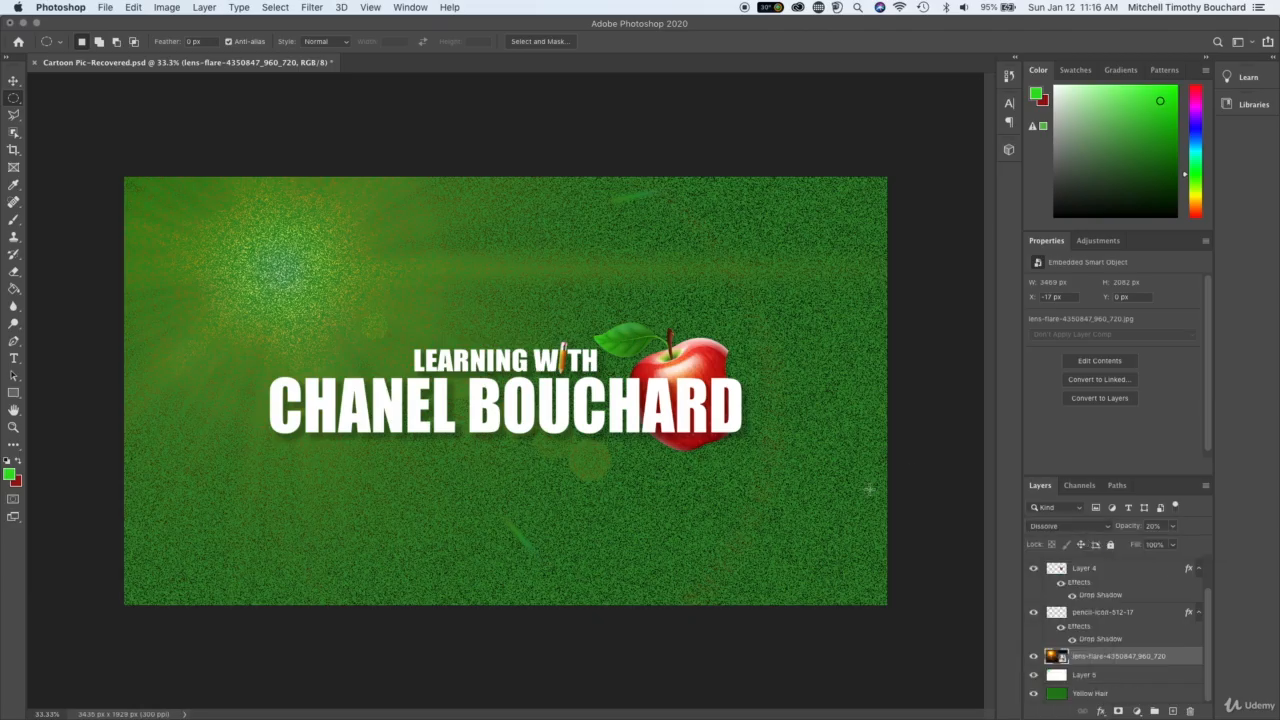
left_click(1107, 528)
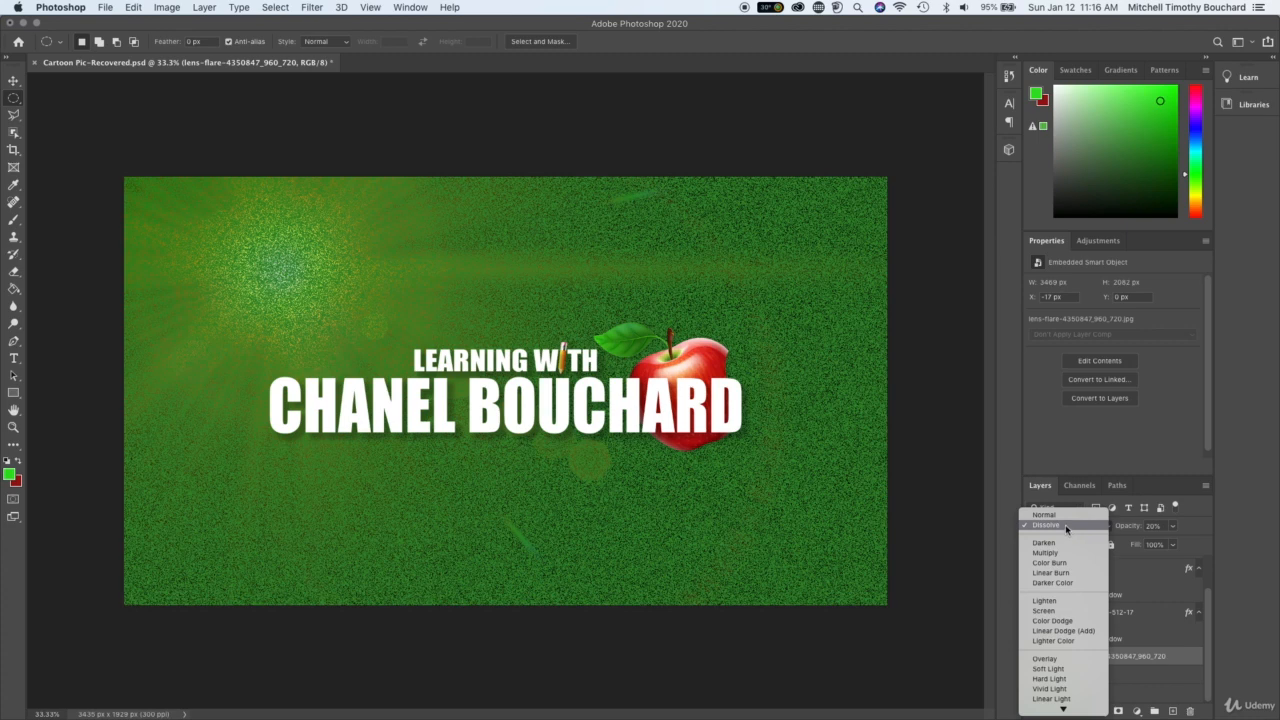
left_click(1061, 515)
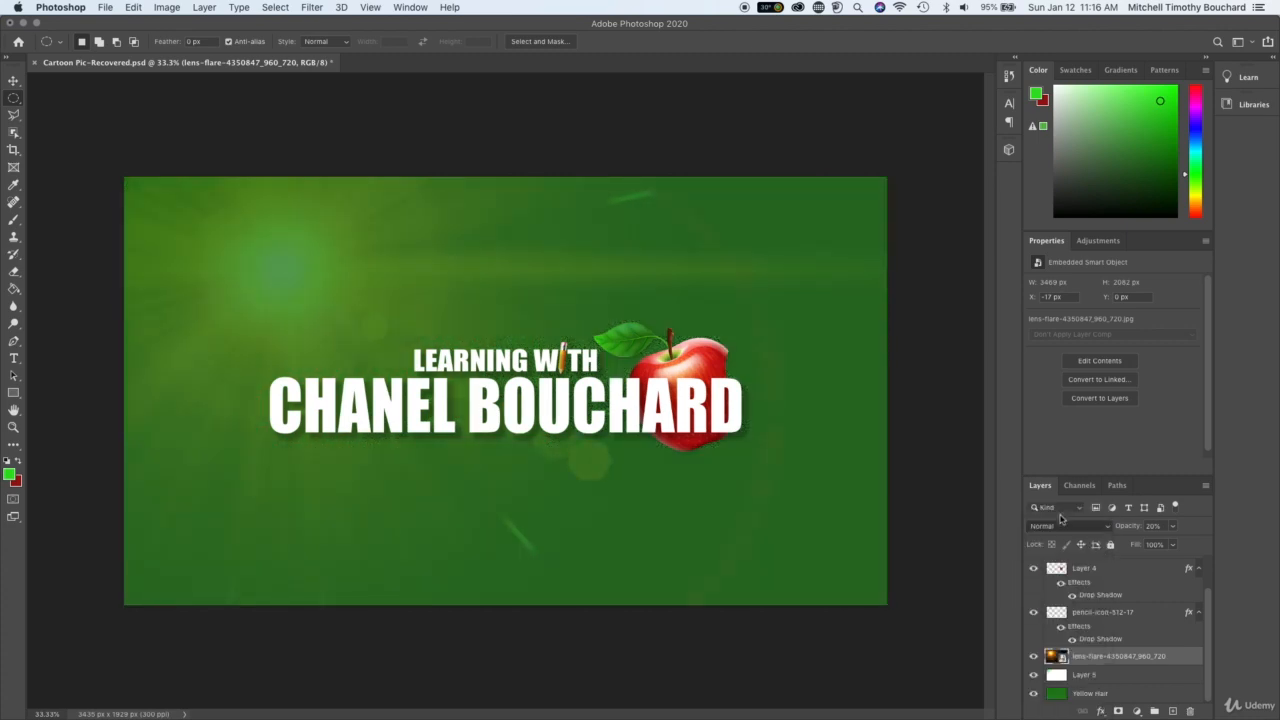
Set the lens flare layer's blending mode to Color Burn and its opacity to 50%
left_click(1066, 527)
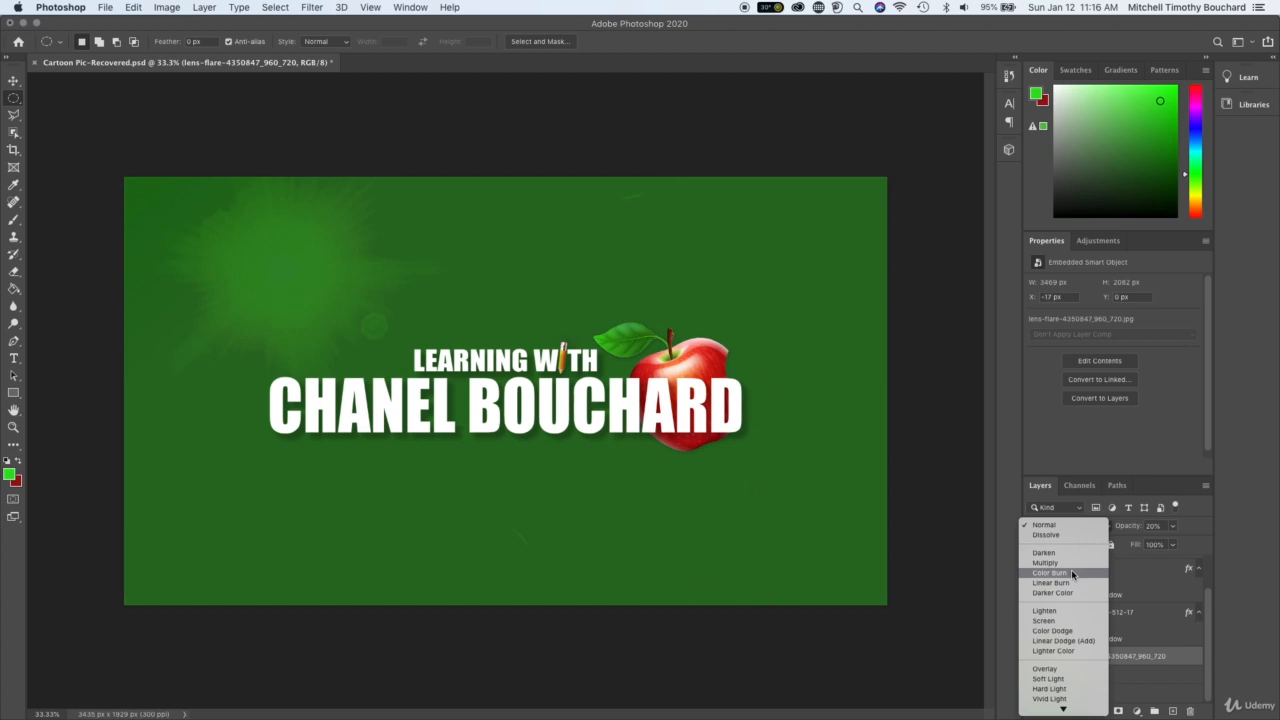
left_click(1071, 573)
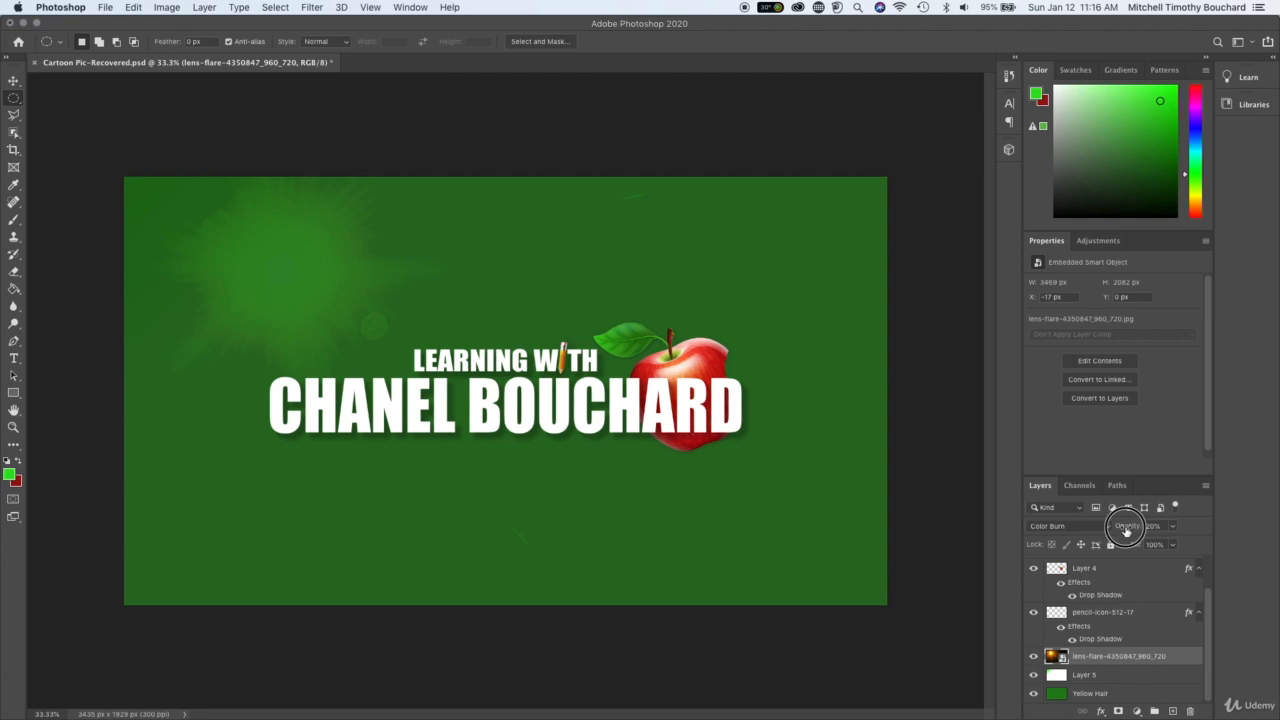
left_click_drag(1125, 530, 1144, 530)
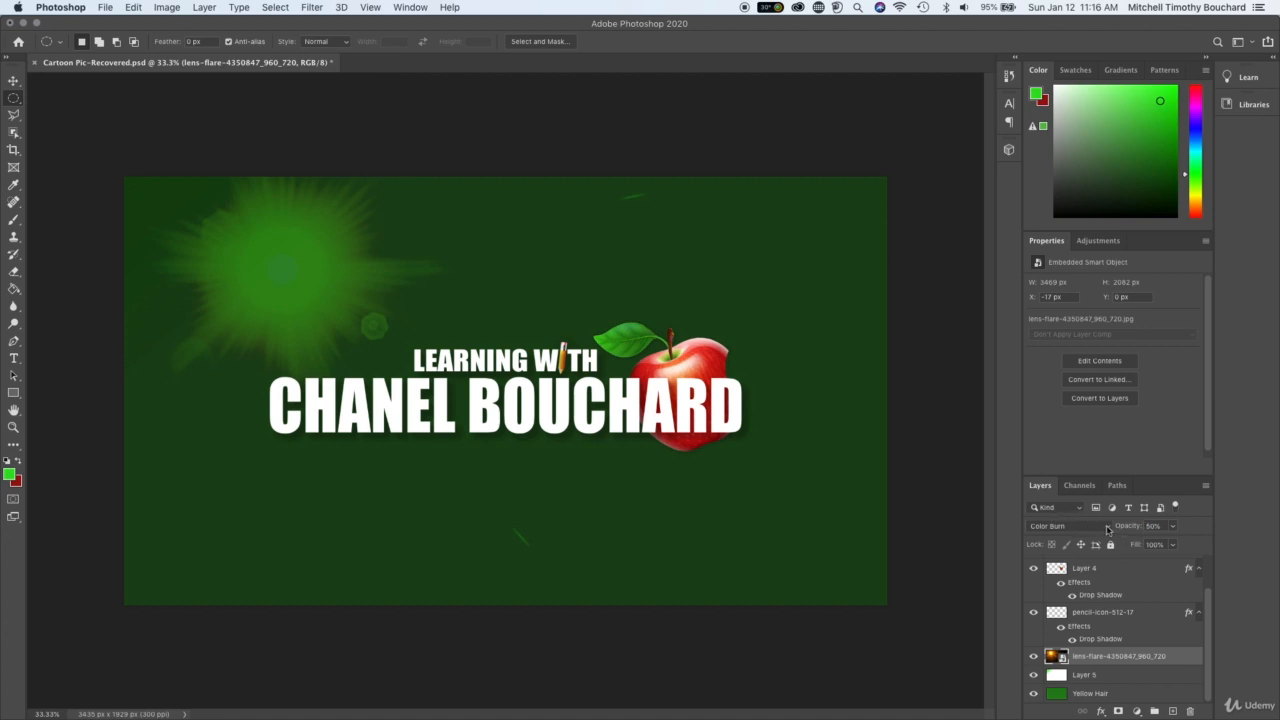
Try the Overlay blending mode on the lens flare layer with the opacity lowered to 25%
left_click(1107, 529)
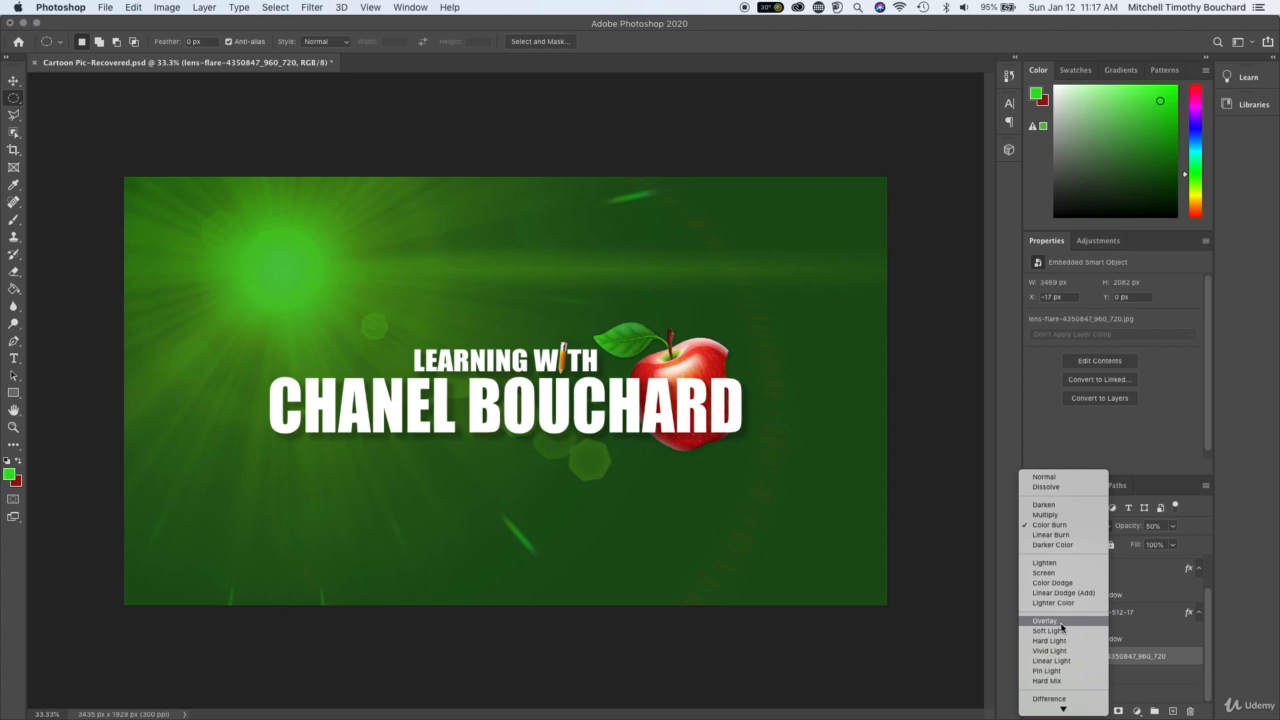
left_click(1064, 621)
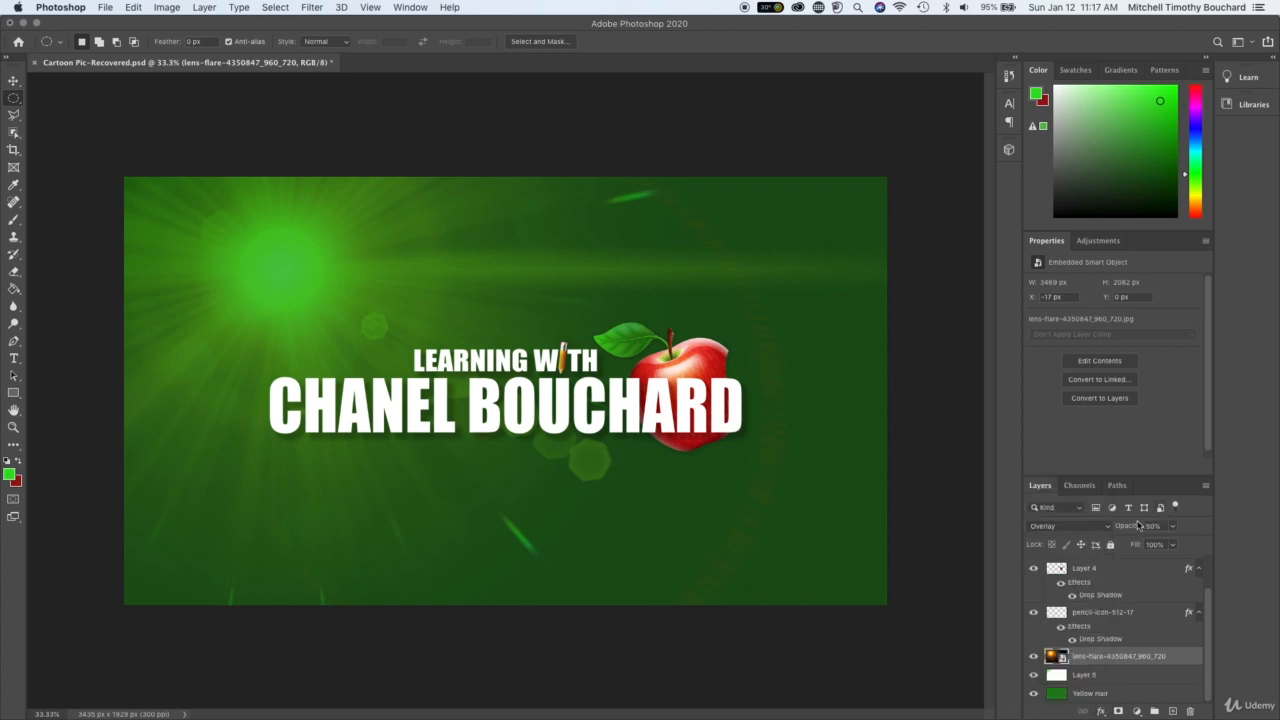
left_click_drag(1131, 528, 1113, 530)
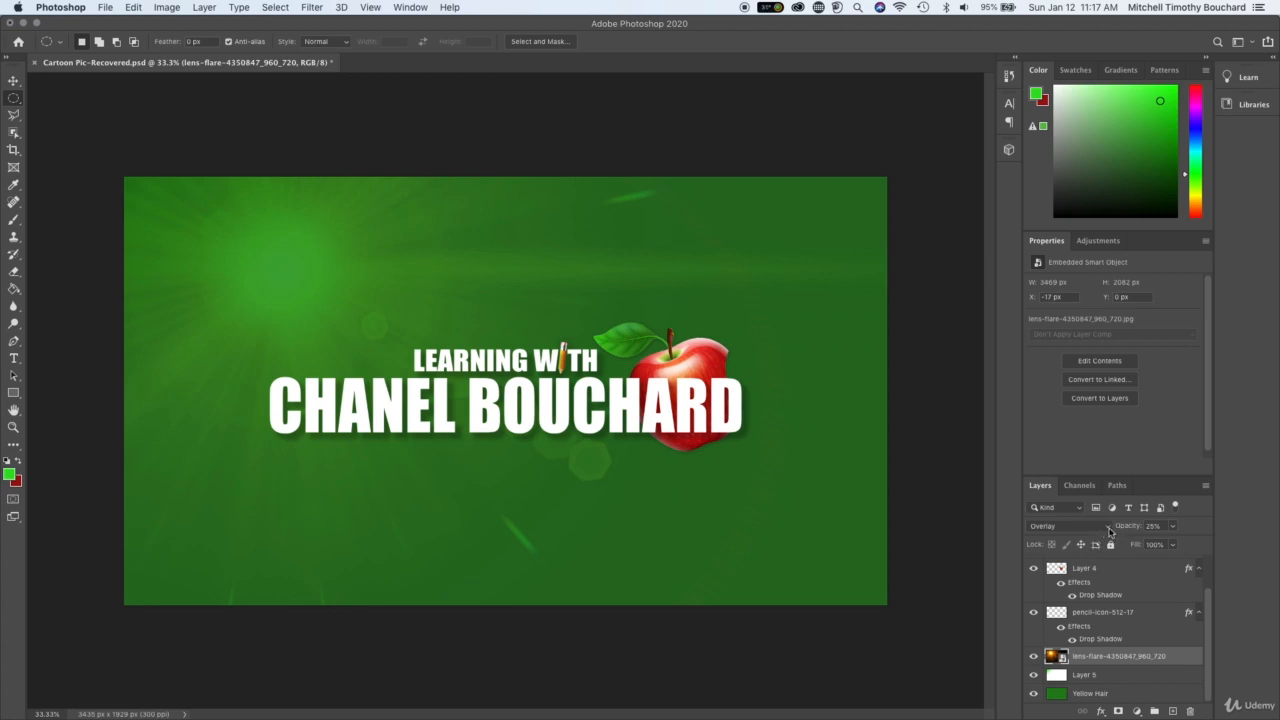
Restore the lens flare layer's blending mode to Normal and set its opacity to 20%
left_click(1109, 531)
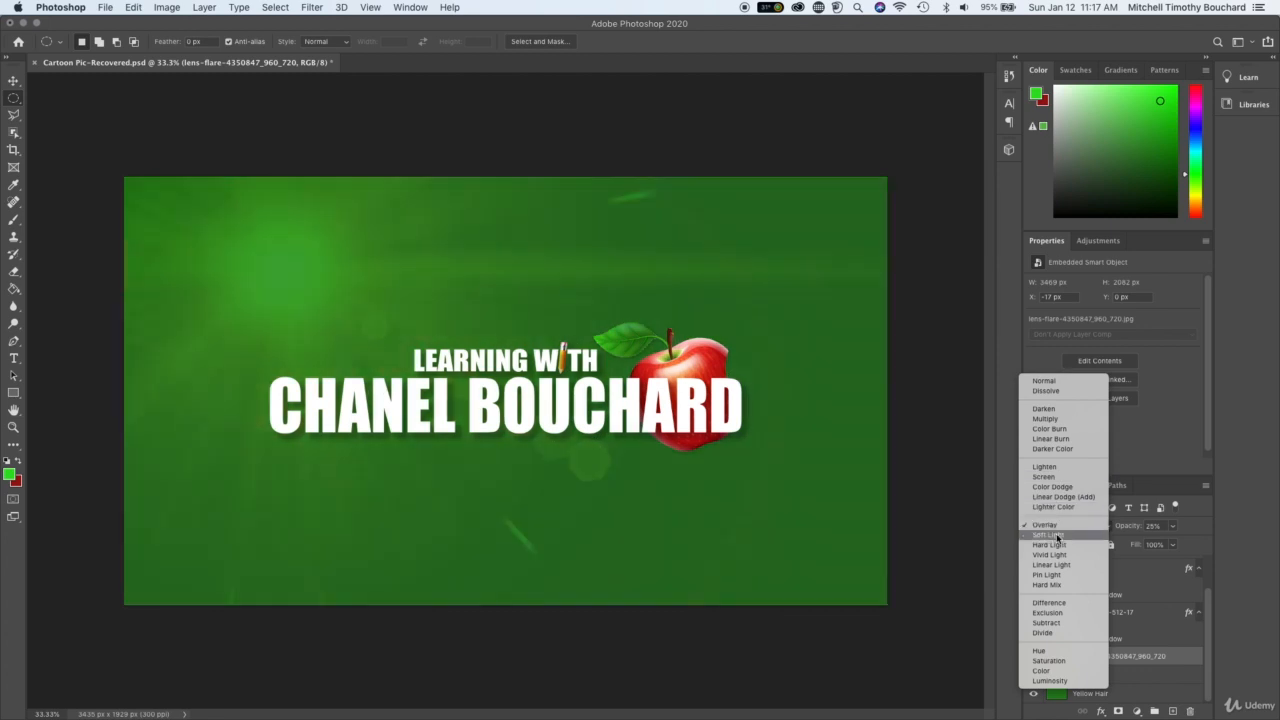
left_click(1074, 381)
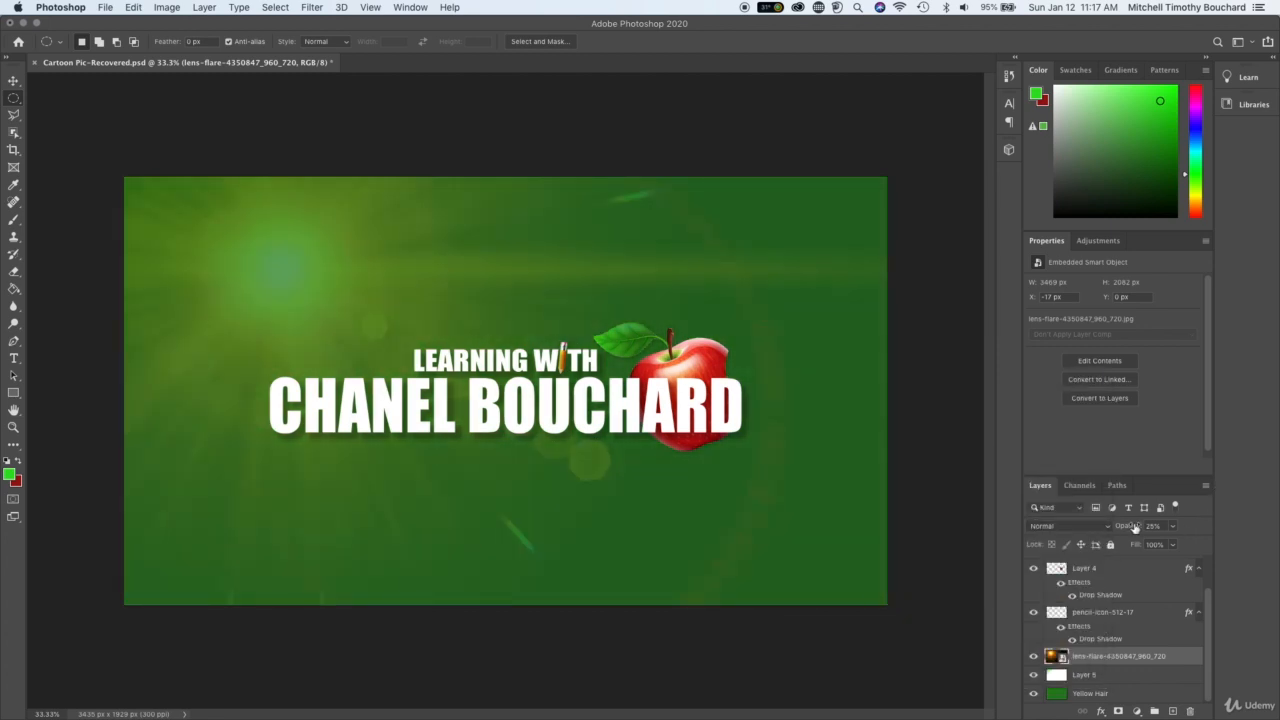
left_click_drag(1133, 531, 1128, 531)
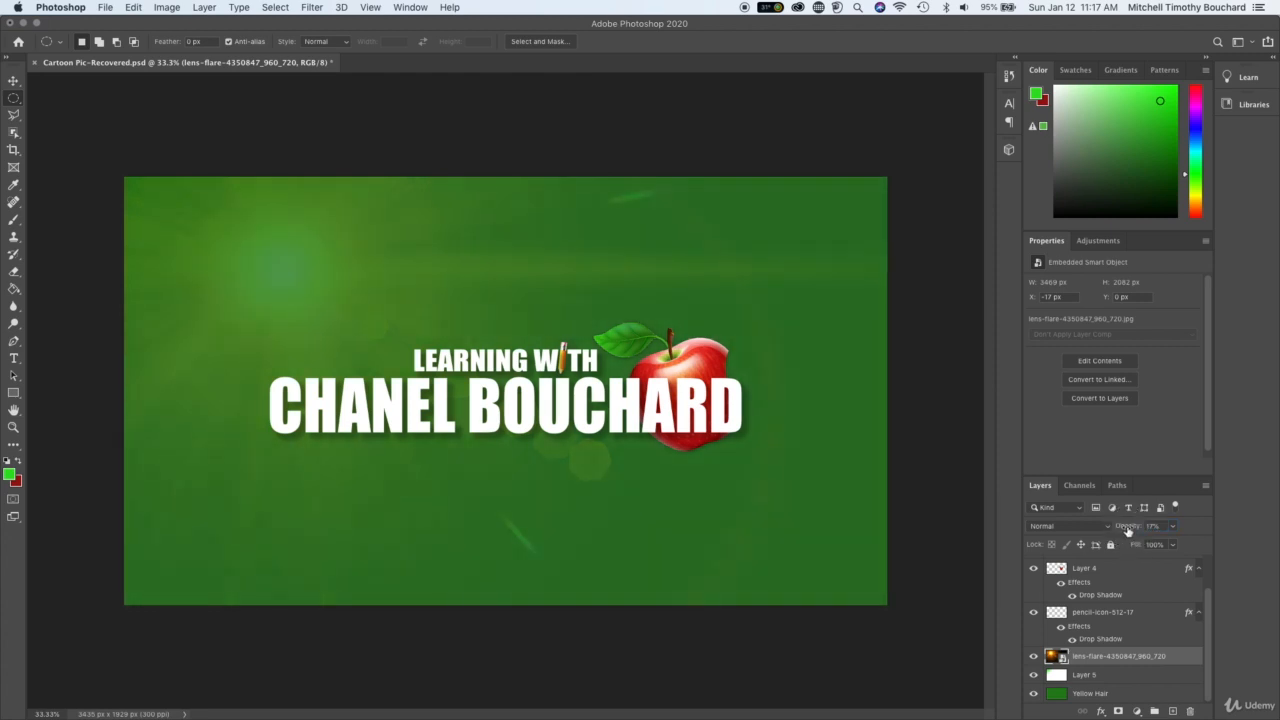
left_click(1143, 527)
type("20")
key("Return")
Try a lower opacity on the apple layer, Layer 4, and return it to 100%
left_click(1073, 571)
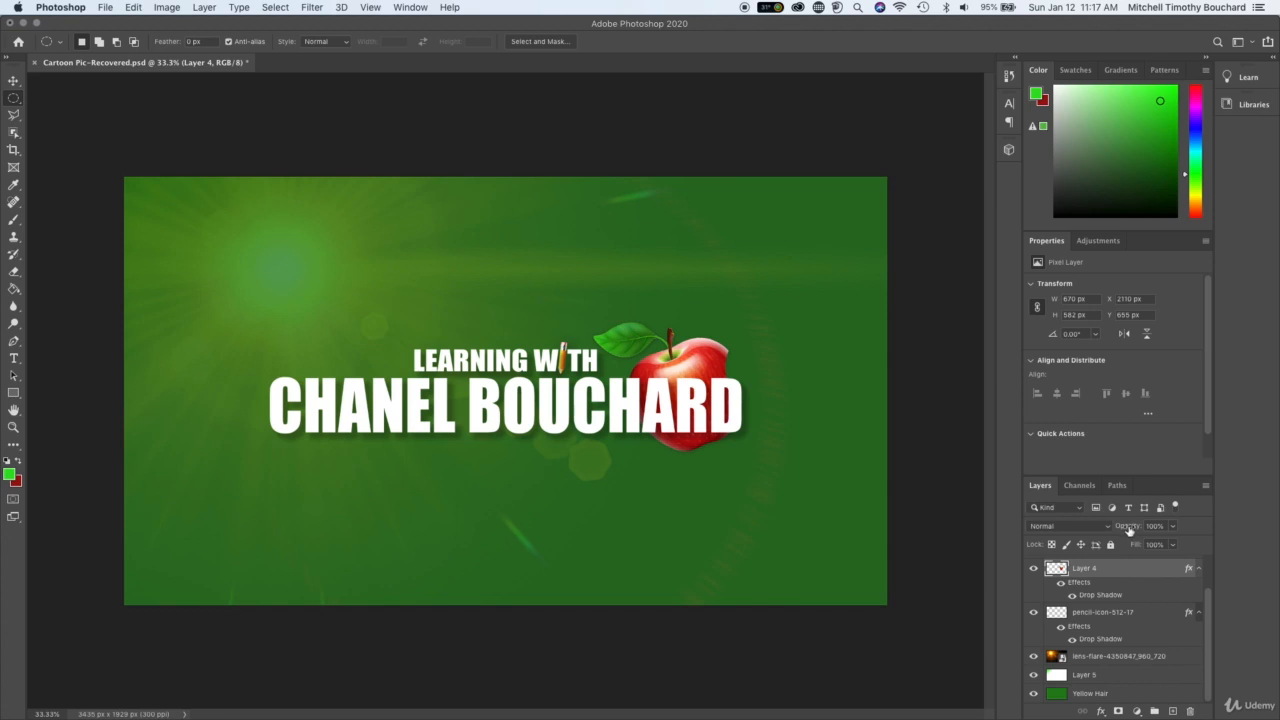
left_click(1122, 530)
type("90")
left_click_drag(1128, 530, 1155, 530)
Lower the title text layer's opacity to 0%, and restore it to 100%
scroll(1090, 618, "up", 3)
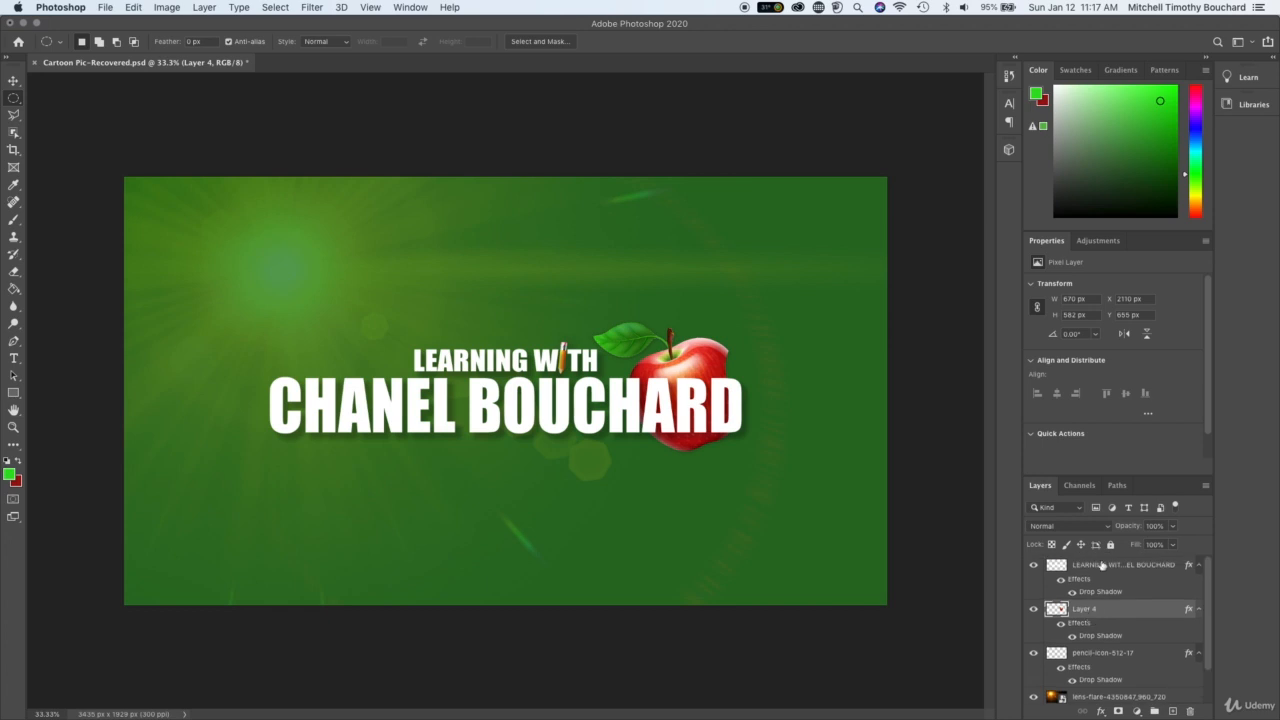
left_click(1103, 565)
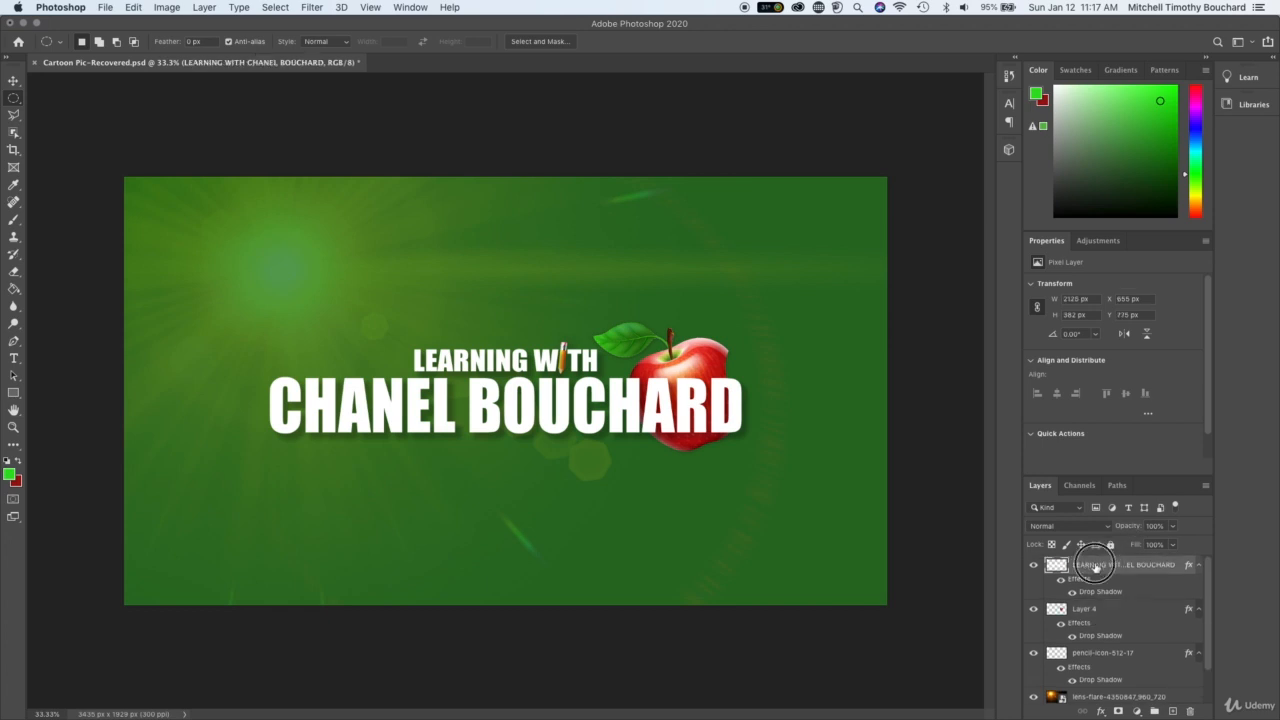
left_click(1137, 527)
left_click_drag(1137, 527, 1070, 529)
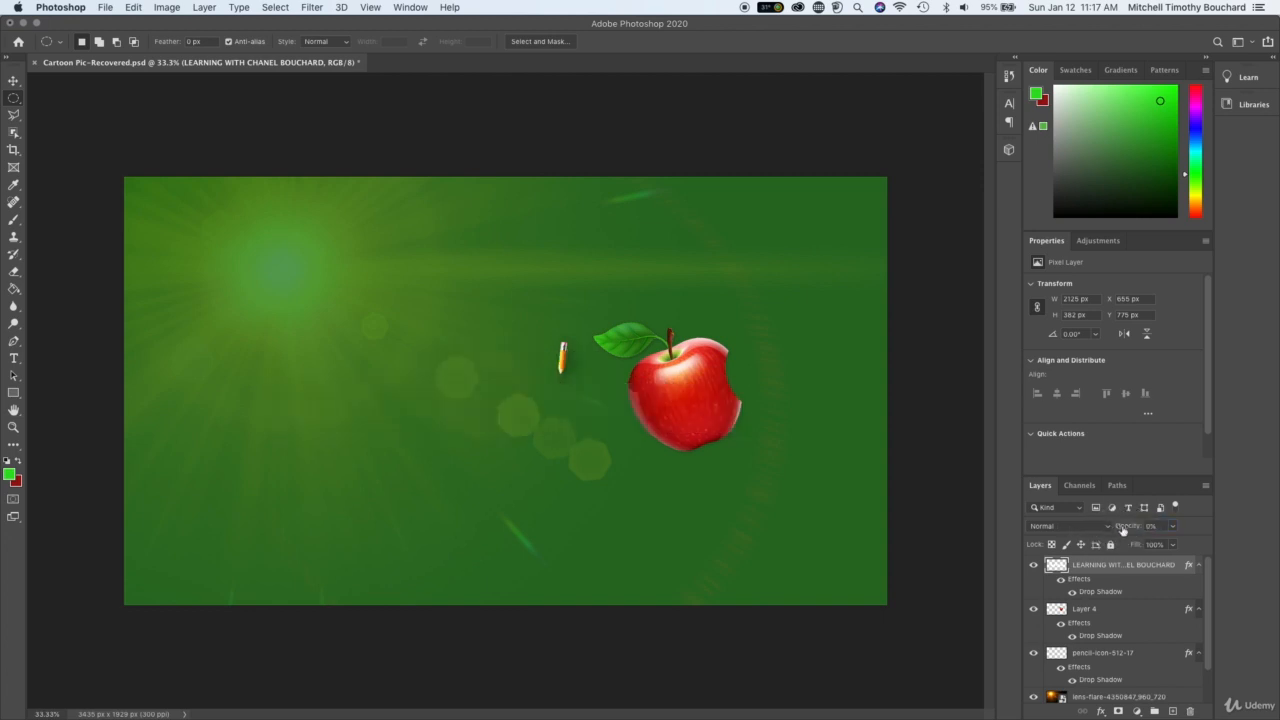
left_click(1149, 527)
type("100")
key("Return")
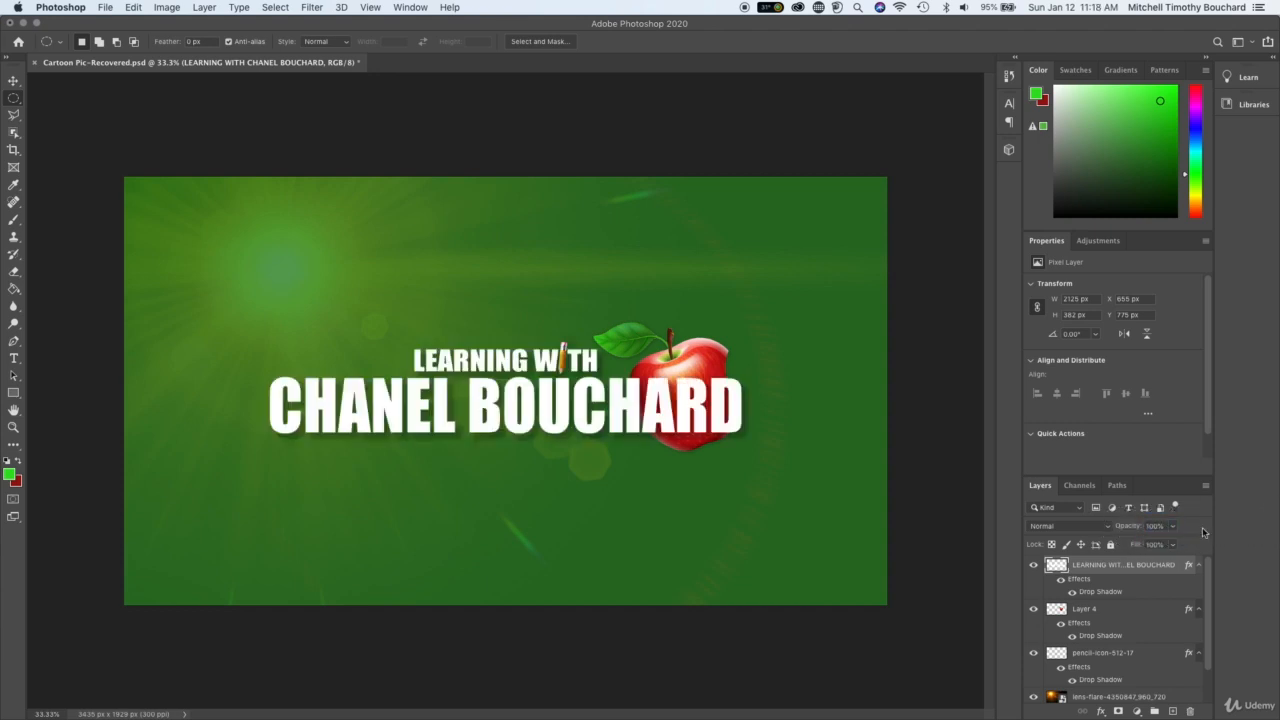
Preview blending modes such as Overlay on the apple layer and keep it at Normal
left_click(1107, 528)
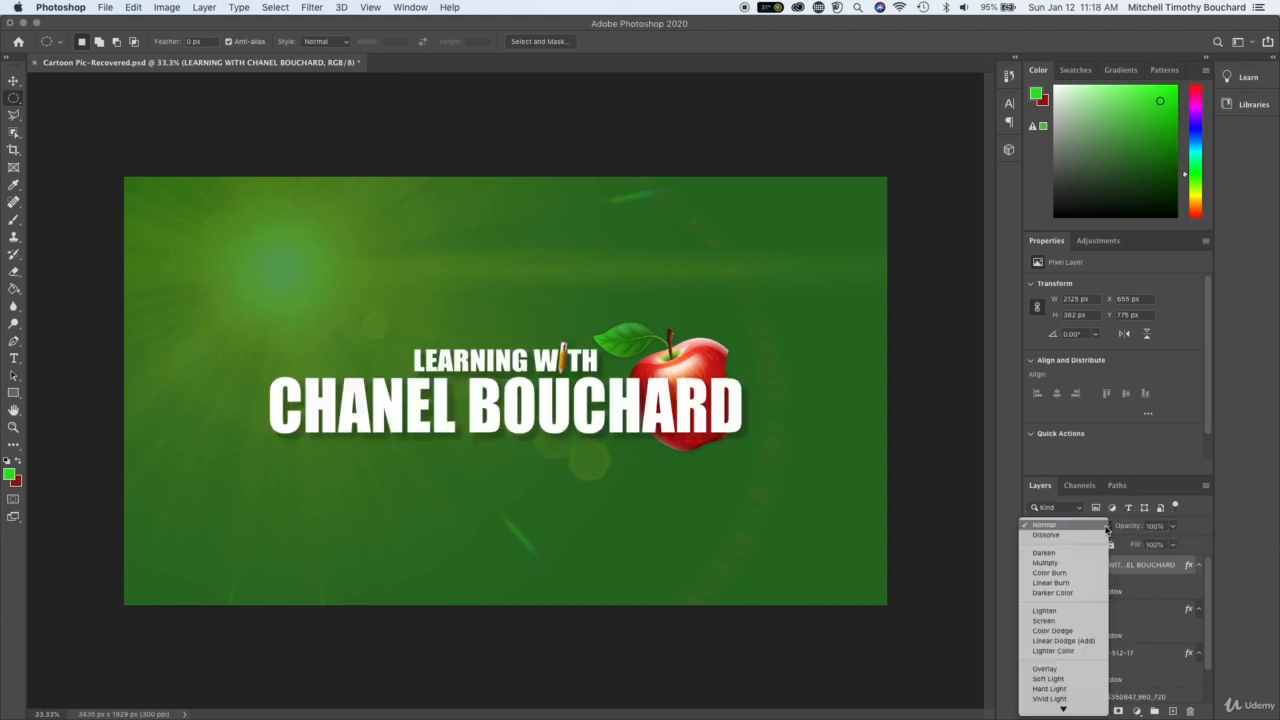
left_click(1134, 524)
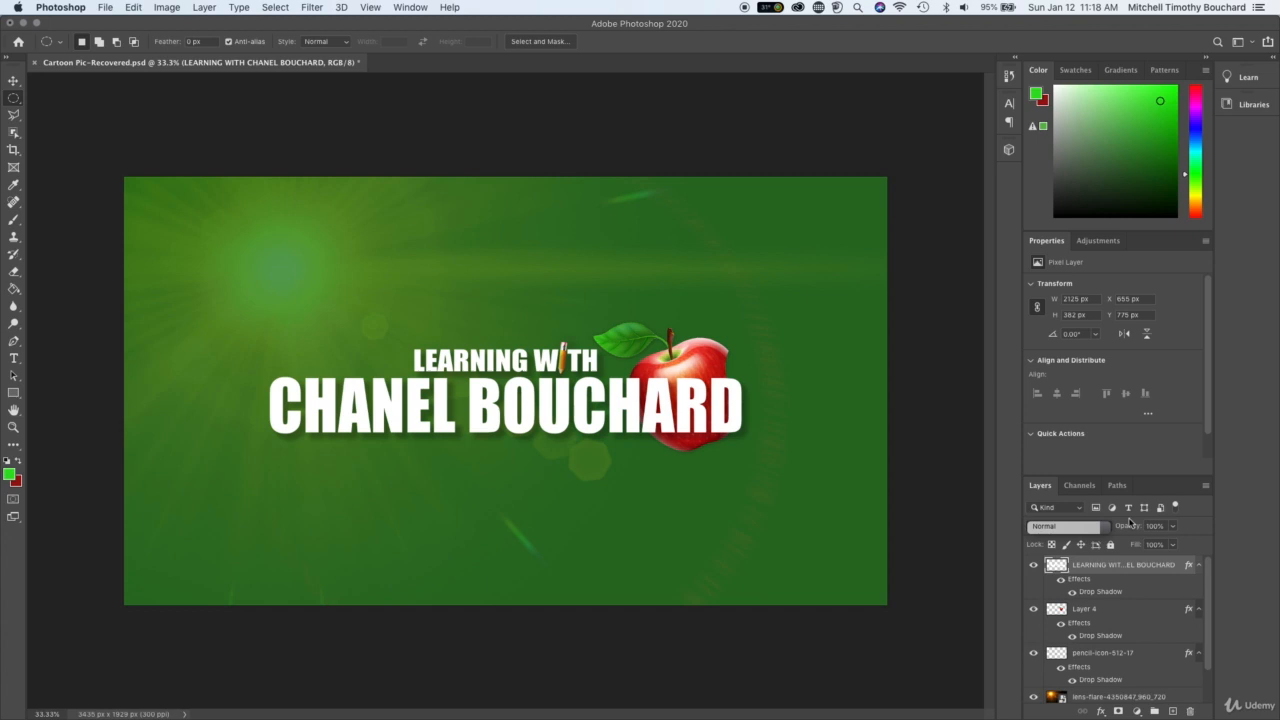
left_click(1120, 627)
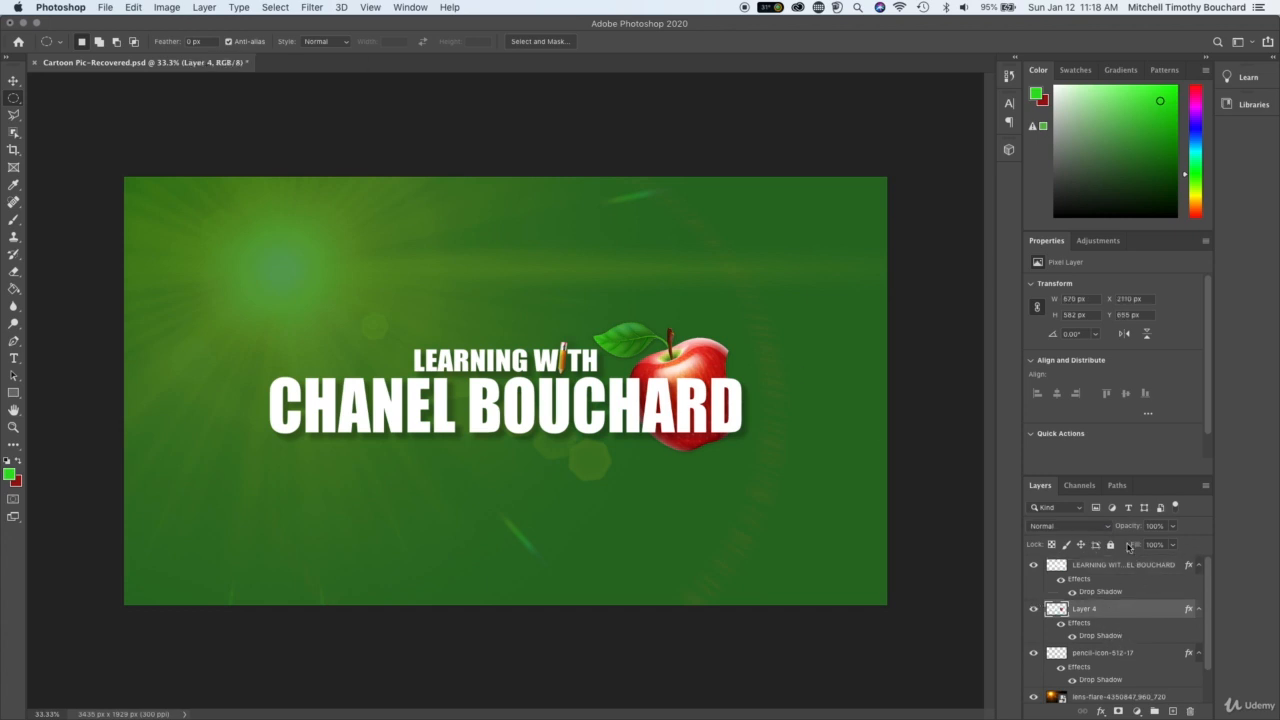
left_click(1107, 528)
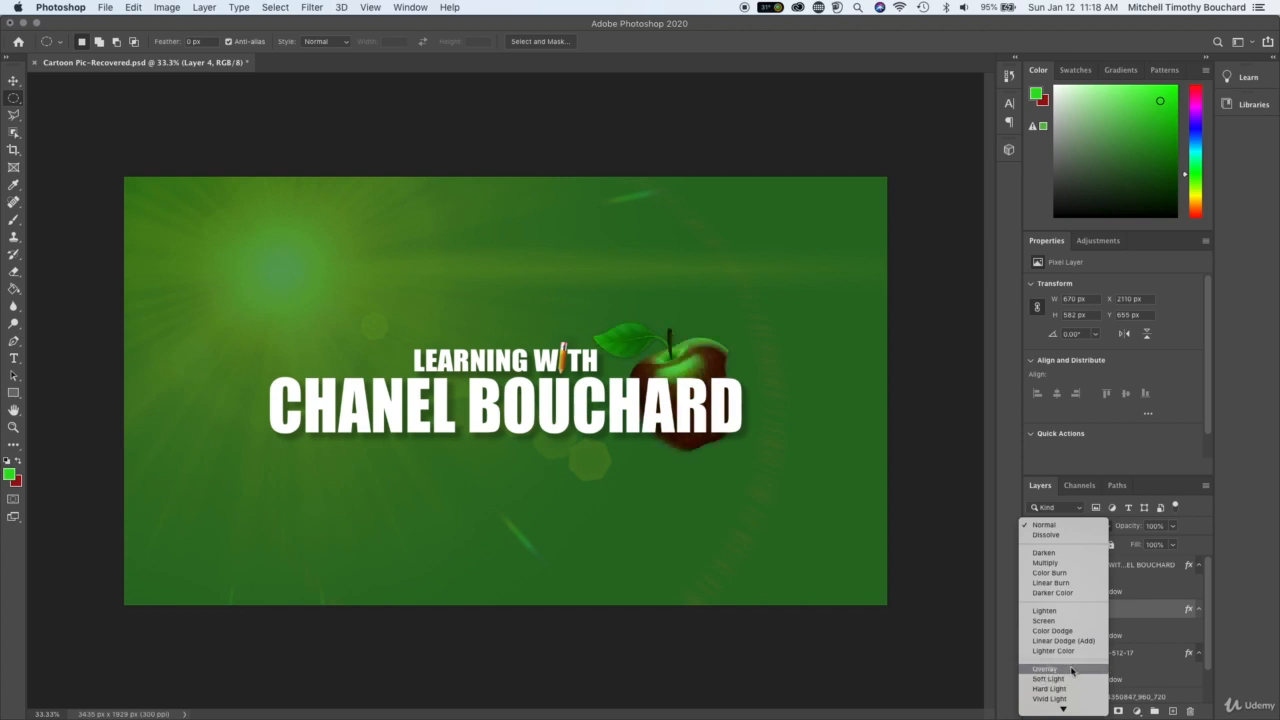
left_click(1052, 524)
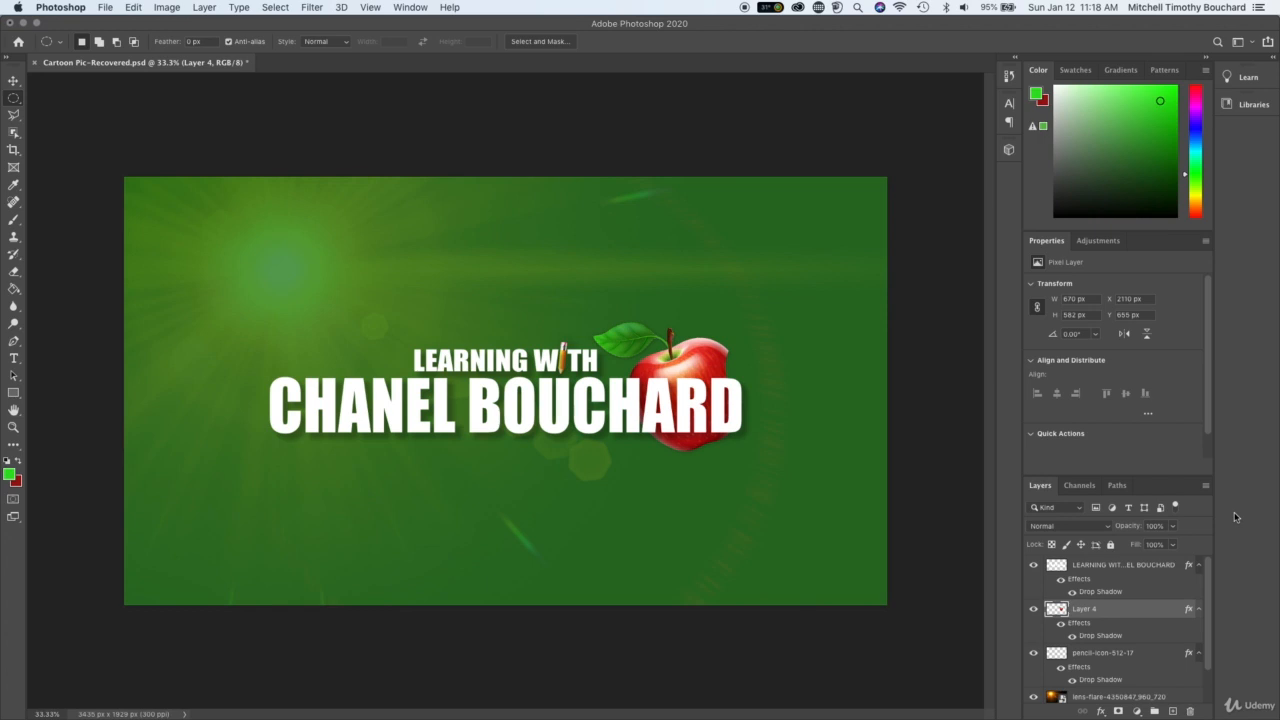
Toggle the visibility of Layer 5 off and on to compare its effect on the green background
scroll(1056, 650, "down", 1)
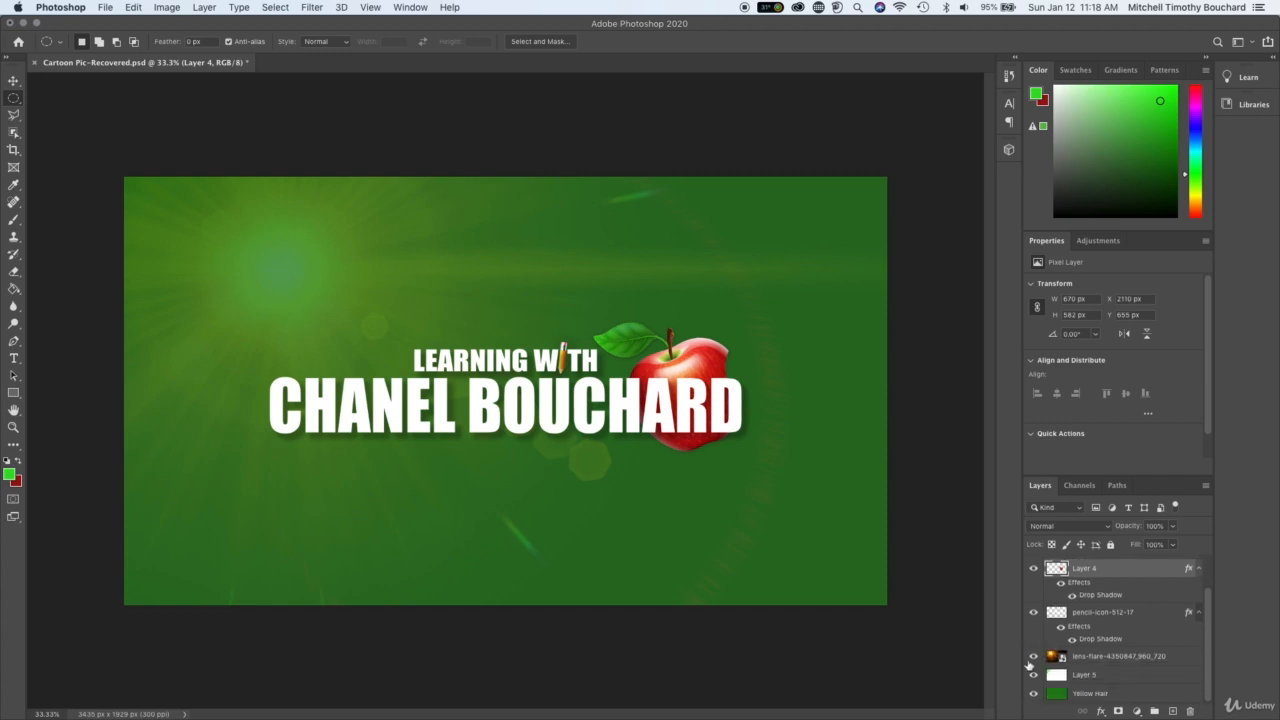
left_click(1034, 675)
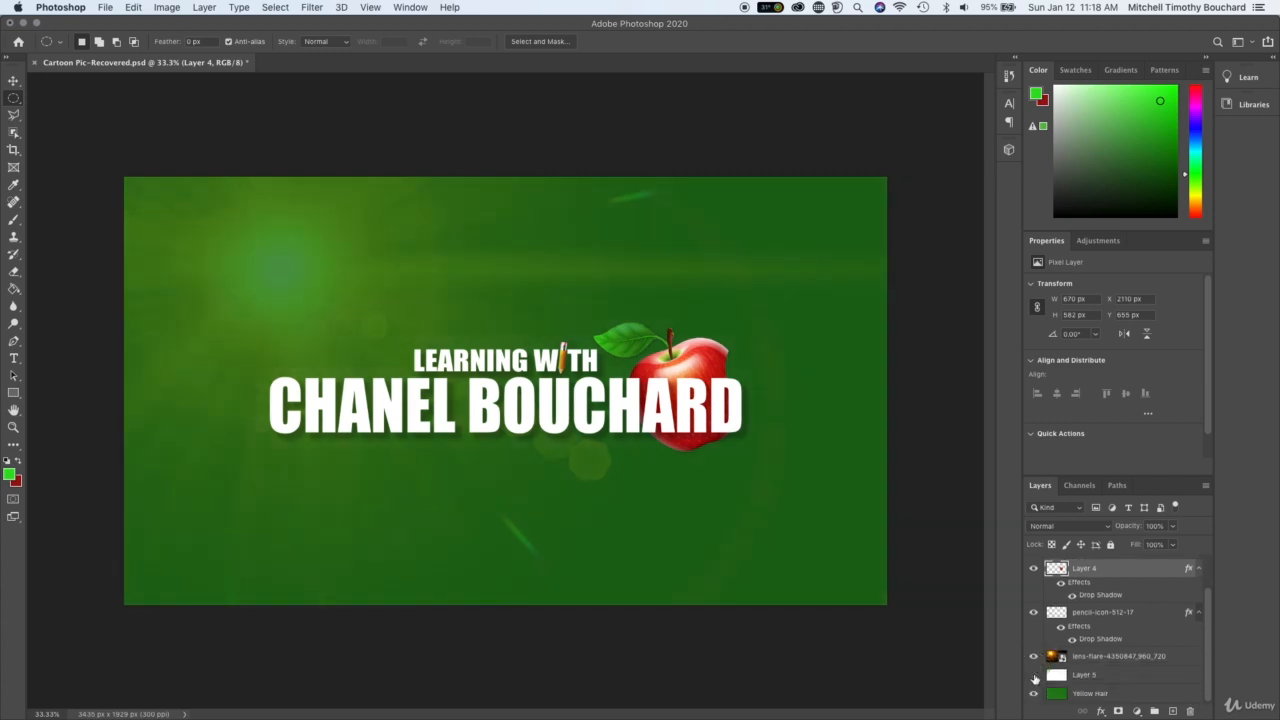
left_click(1034, 676)
left_click(1034, 677)
left_click(1034, 677)
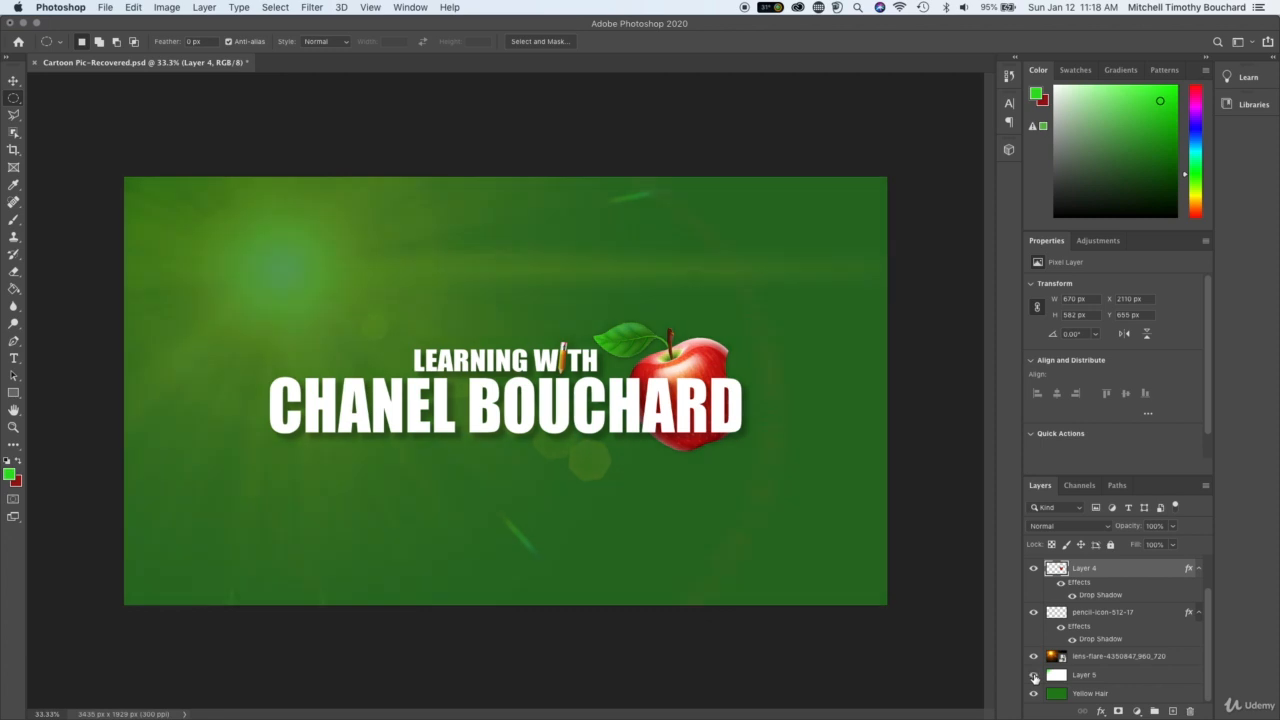
Hide the Yellow Hair, lens flare, pencil, apple and title text layers, leaving only Layer 5 visible
left_click(1034, 693)
left_click(1034, 656)
left_click(1034, 612)
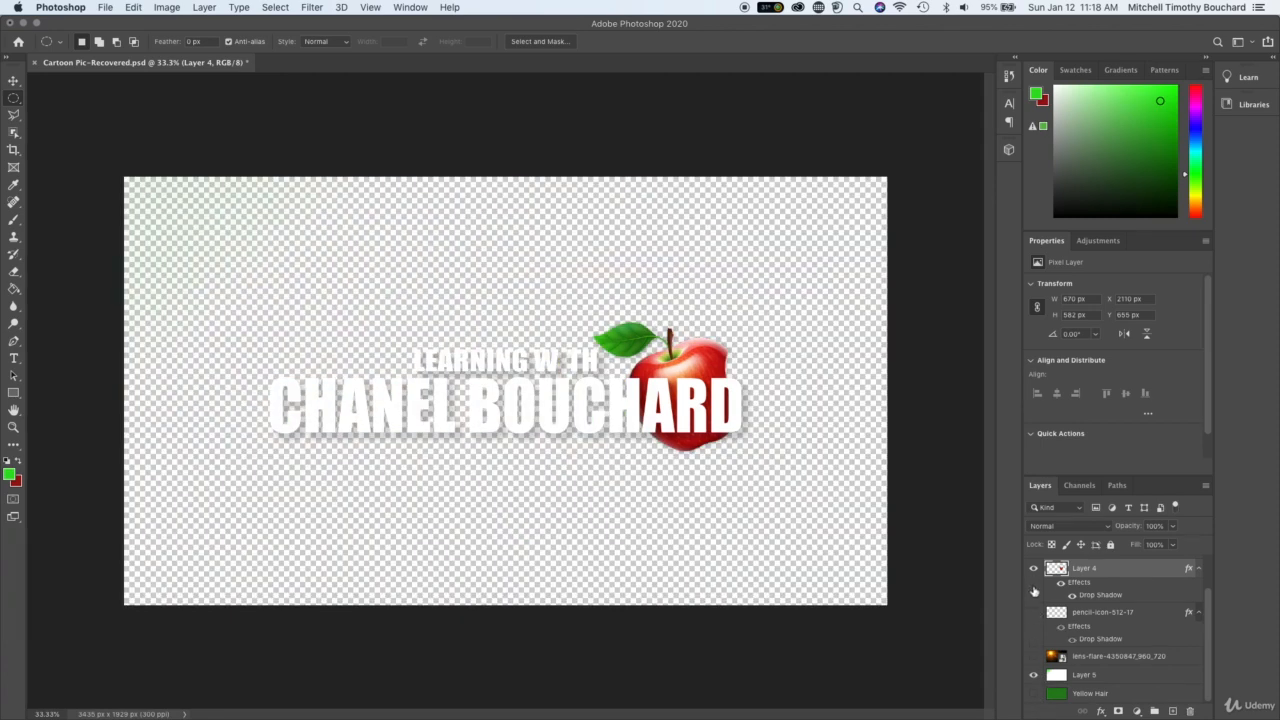
left_click(1034, 567)
scroll(1033, 578, "up", 1)
left_click(1034, 565)
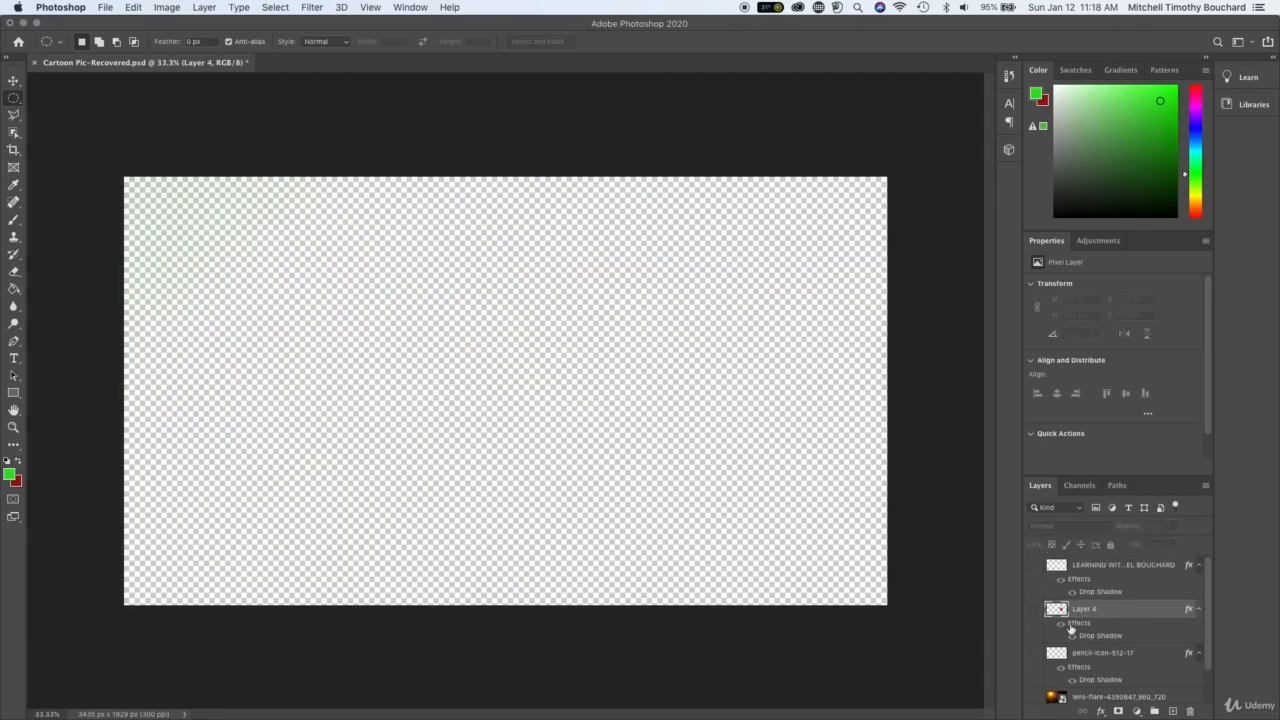
Show the hidden layers one by one from the green background up to the title text, toggling Layer 5 on the way
scroll(1034, 575, "down", 1)
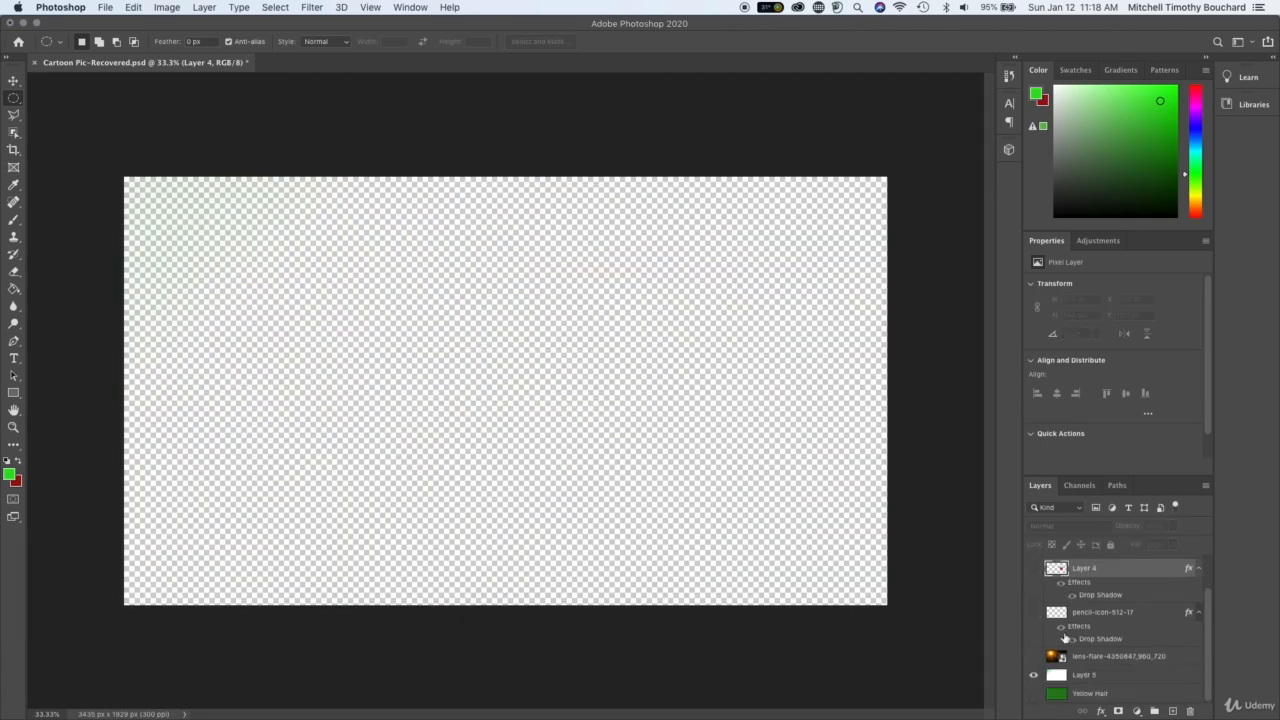
left_click(1034, 692)
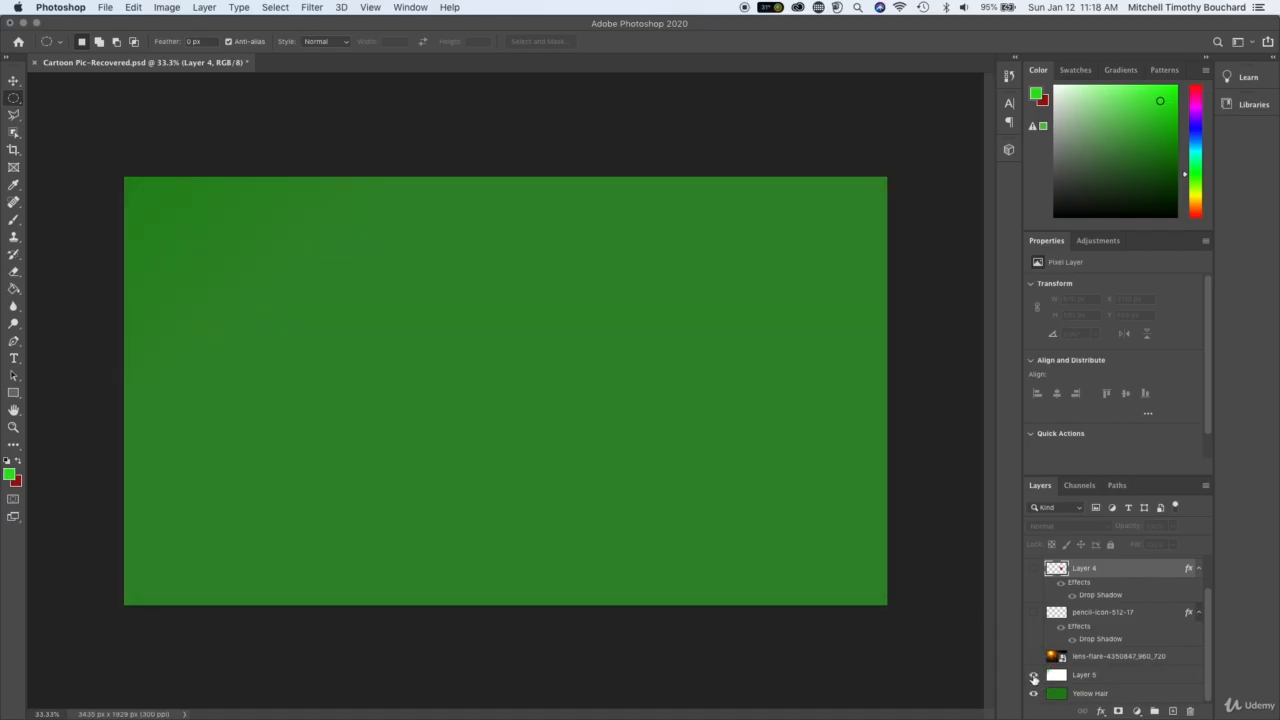
left_click(1034, 677)
left_click(1034, 676)
left_click(1034, 656)
left_click(1034, 612)
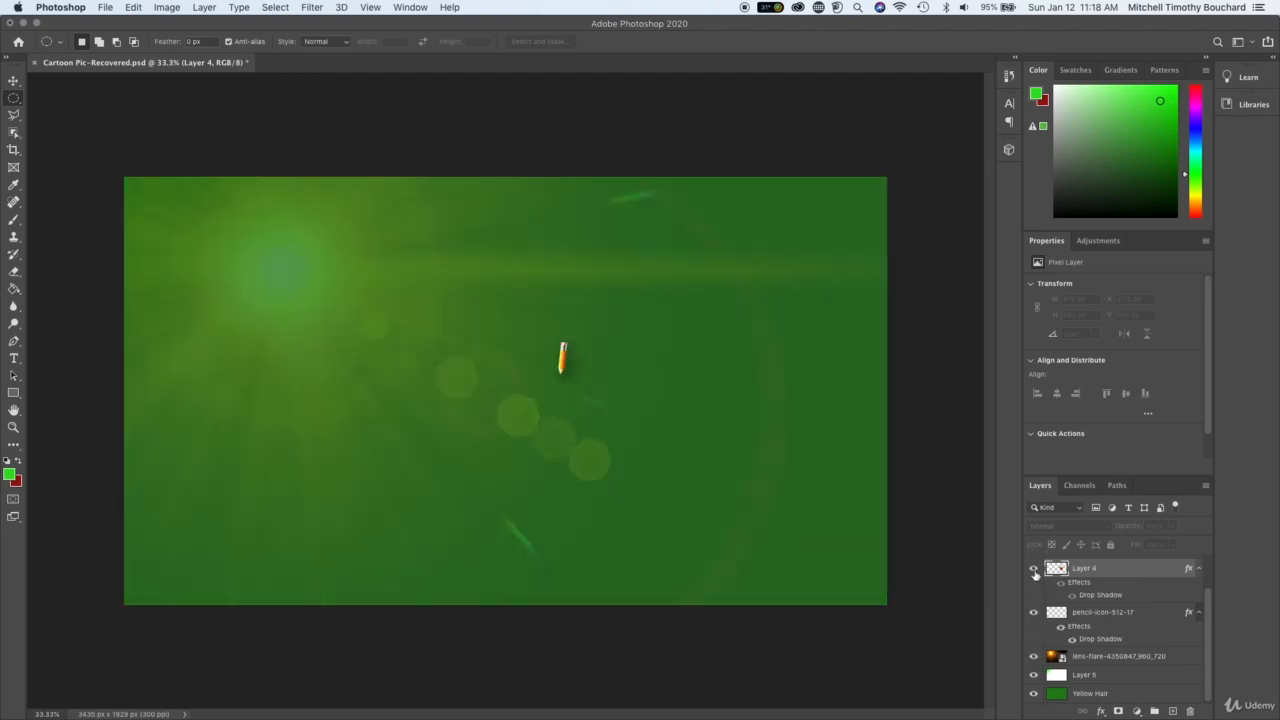
left_click(1034, 568)
scroll(1034, 566, "up", 1)
left_click(1034, 565)
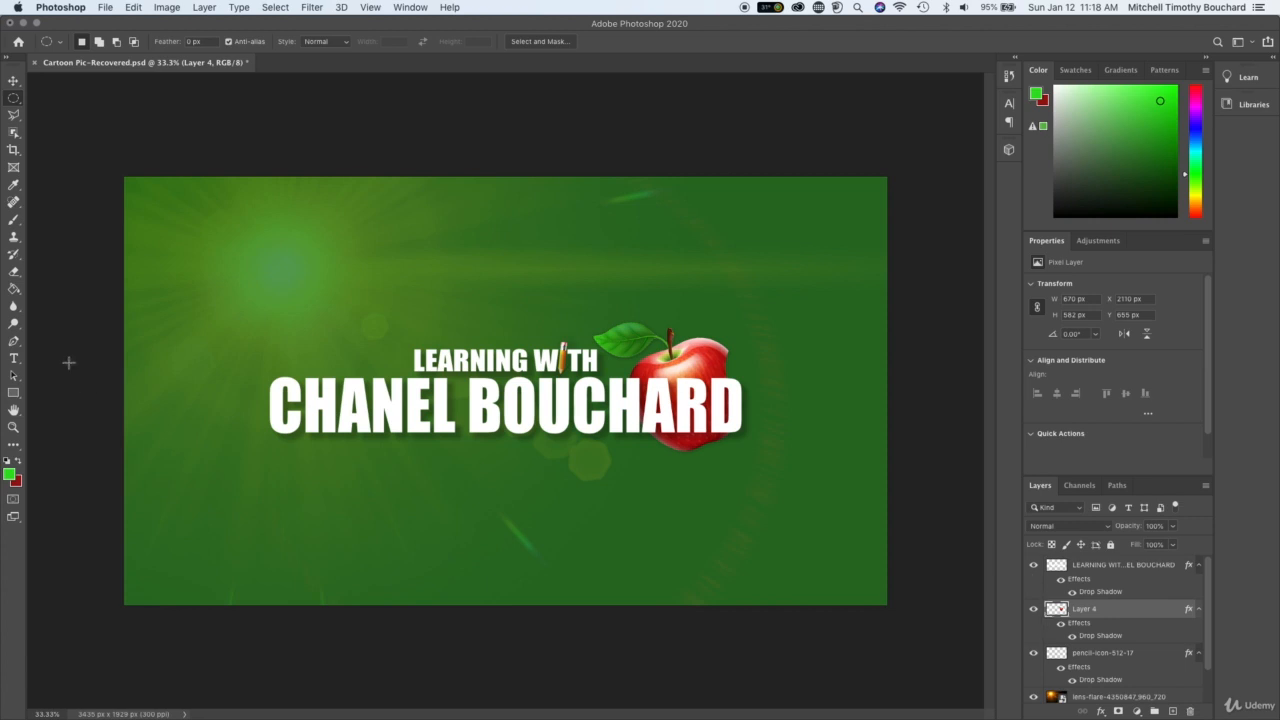
Add a new layer above Layer 5 and draw a horizontal green-to-red gradient across the canvas with the Gradient tool
scroll(1078, 674, "down", 1)
left_click(1084, 675)
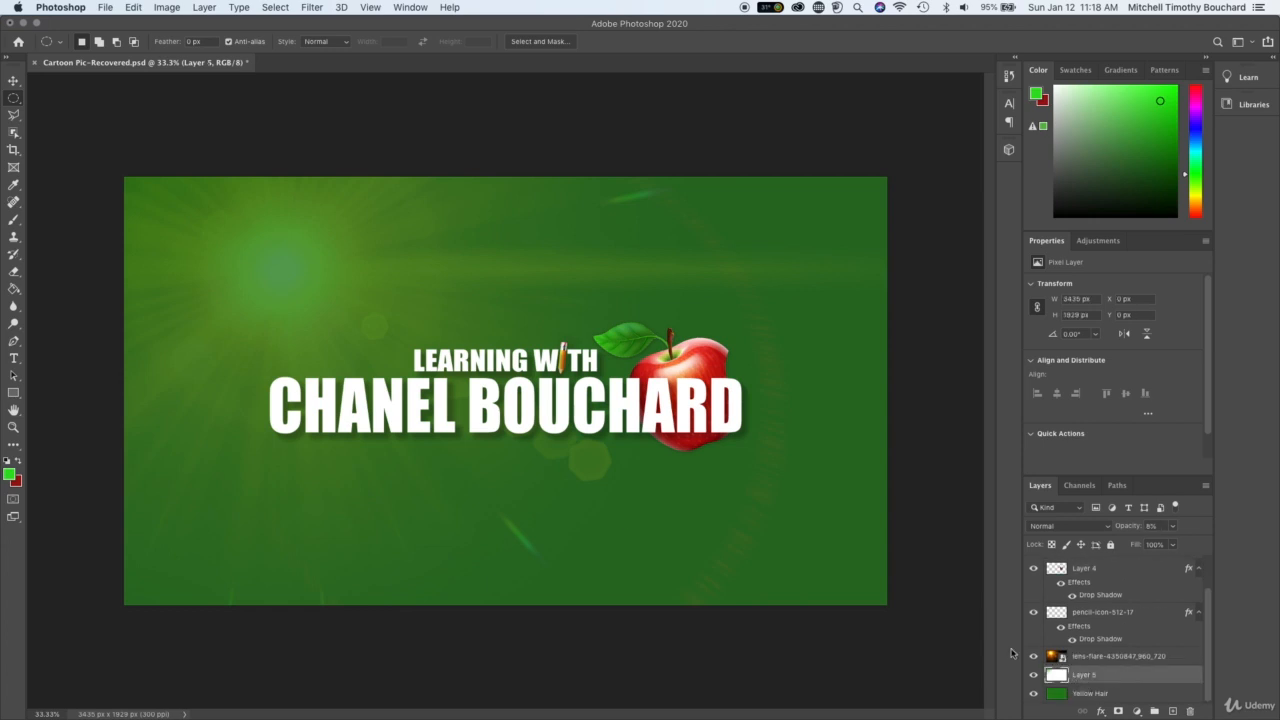
left_click(14, 290)
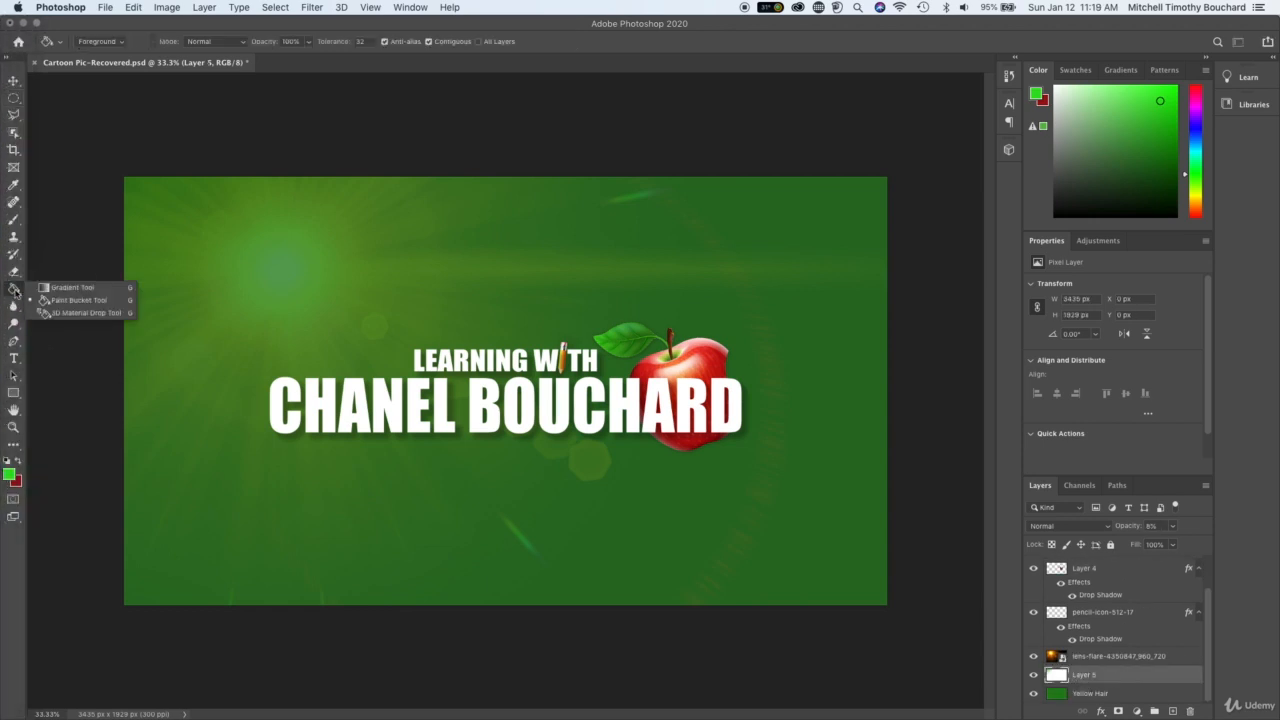
left_click(47, 288)
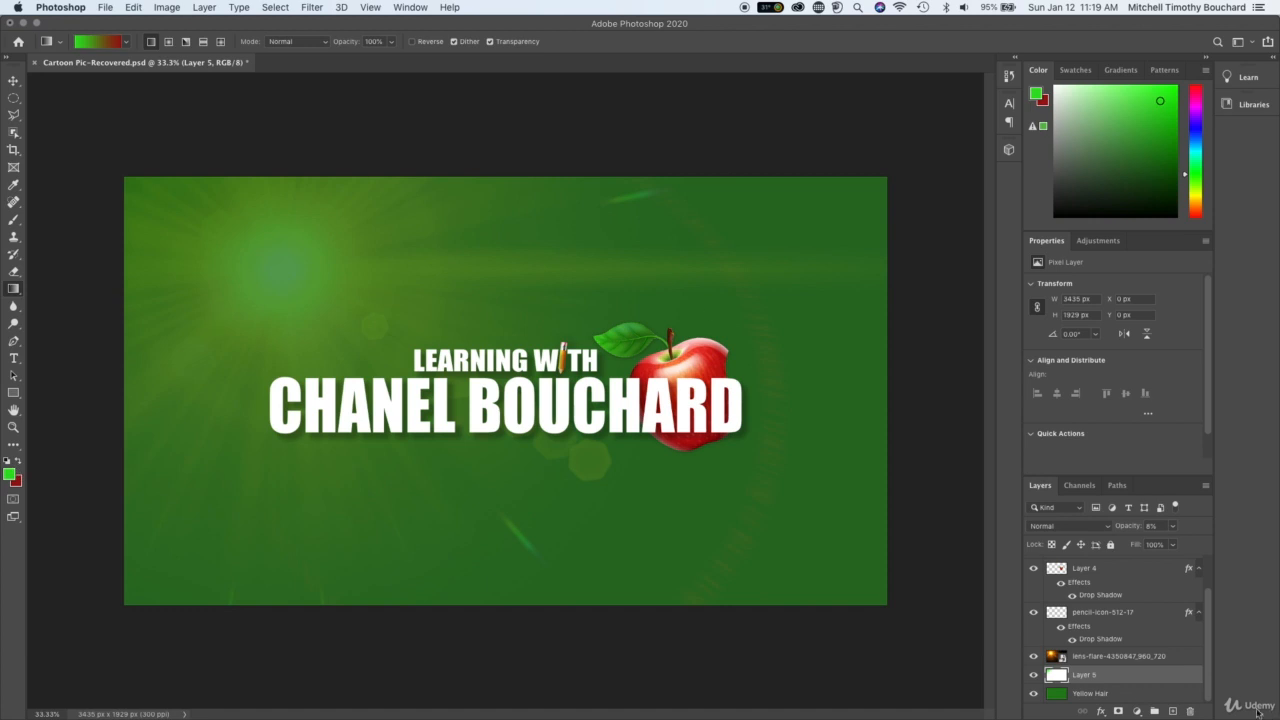
left_click(1173, 711)
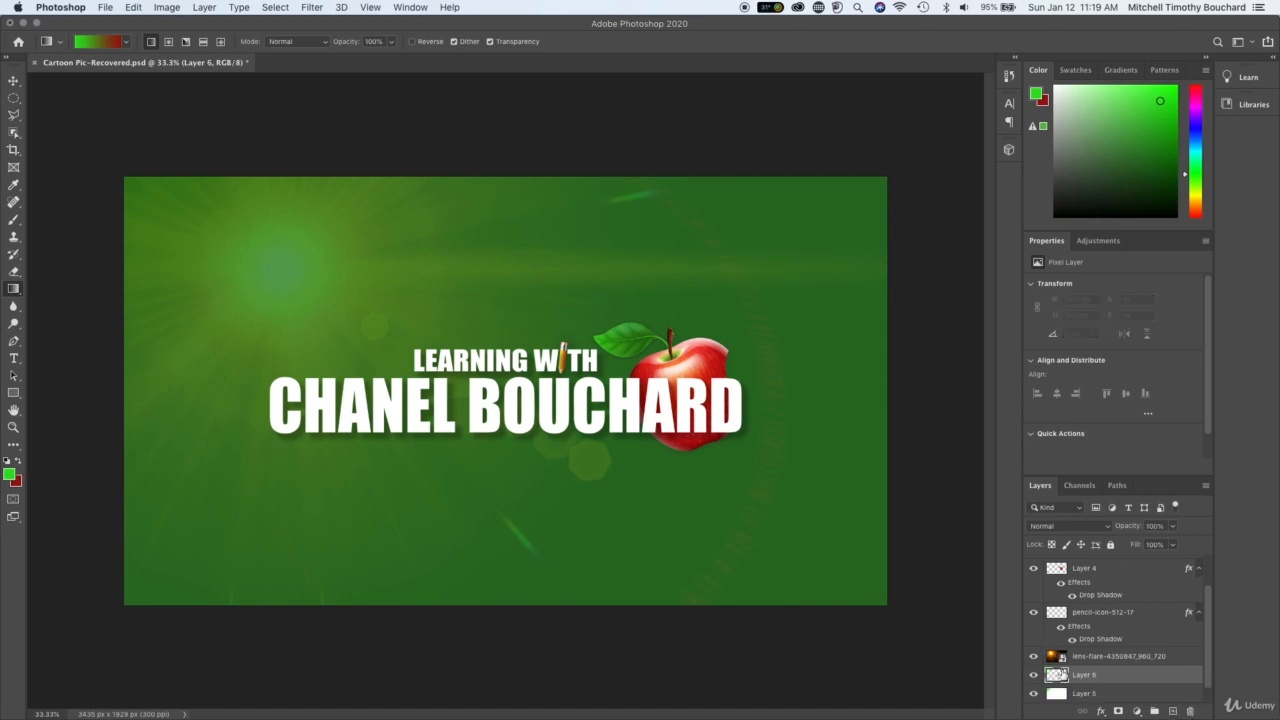
left_click_drag(219, 340, 871, 349)
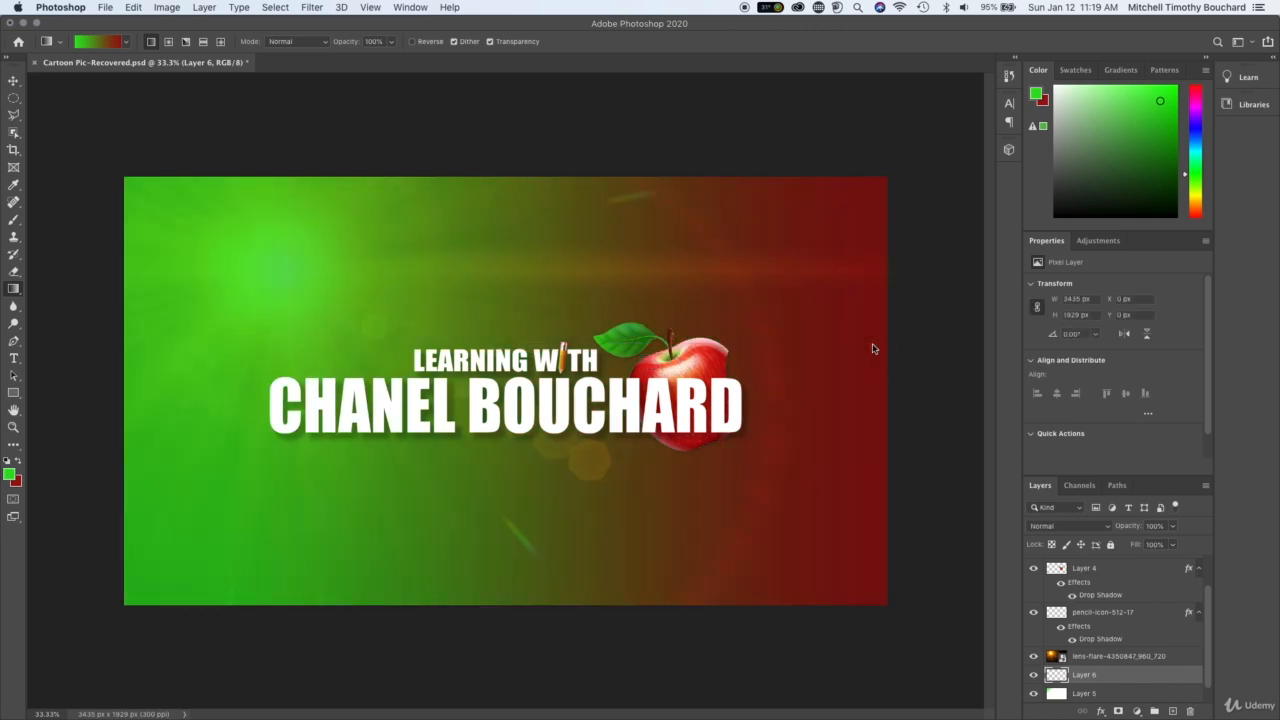
Replace the red gradient colour with the bright green 54ce19 sampled from the canvas
left_click(125, 42)
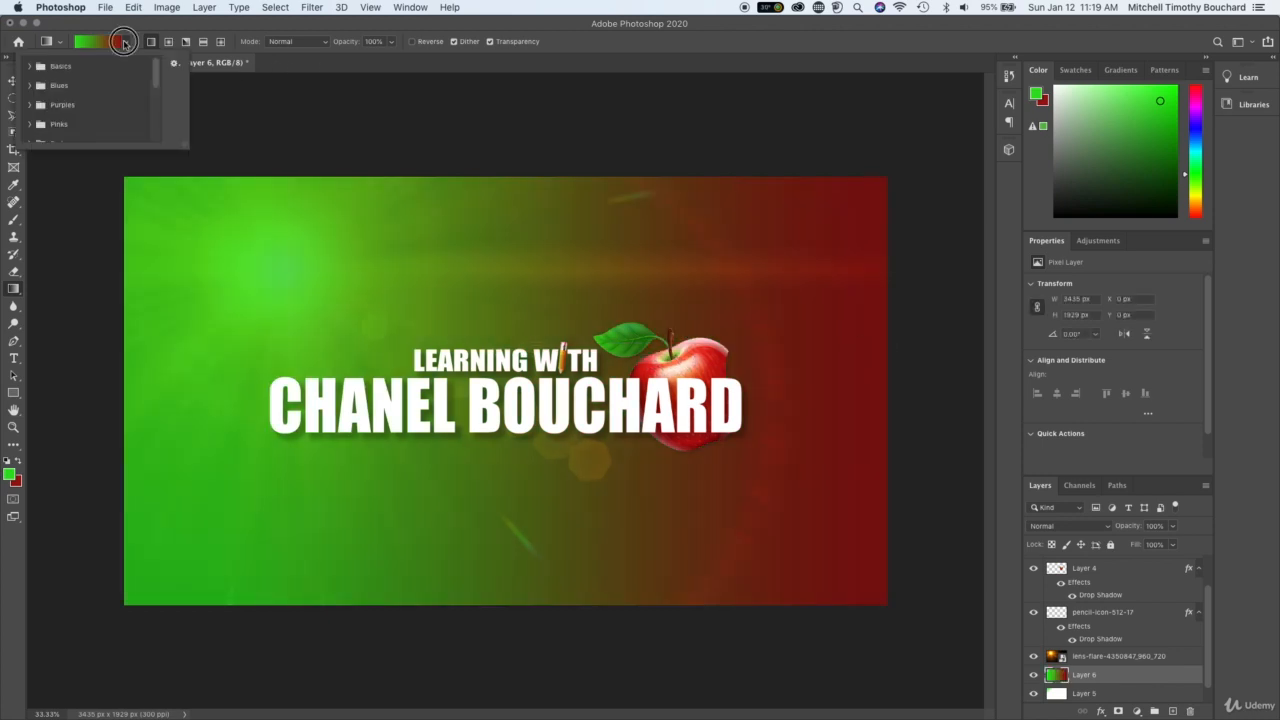
left_click(120, 45)
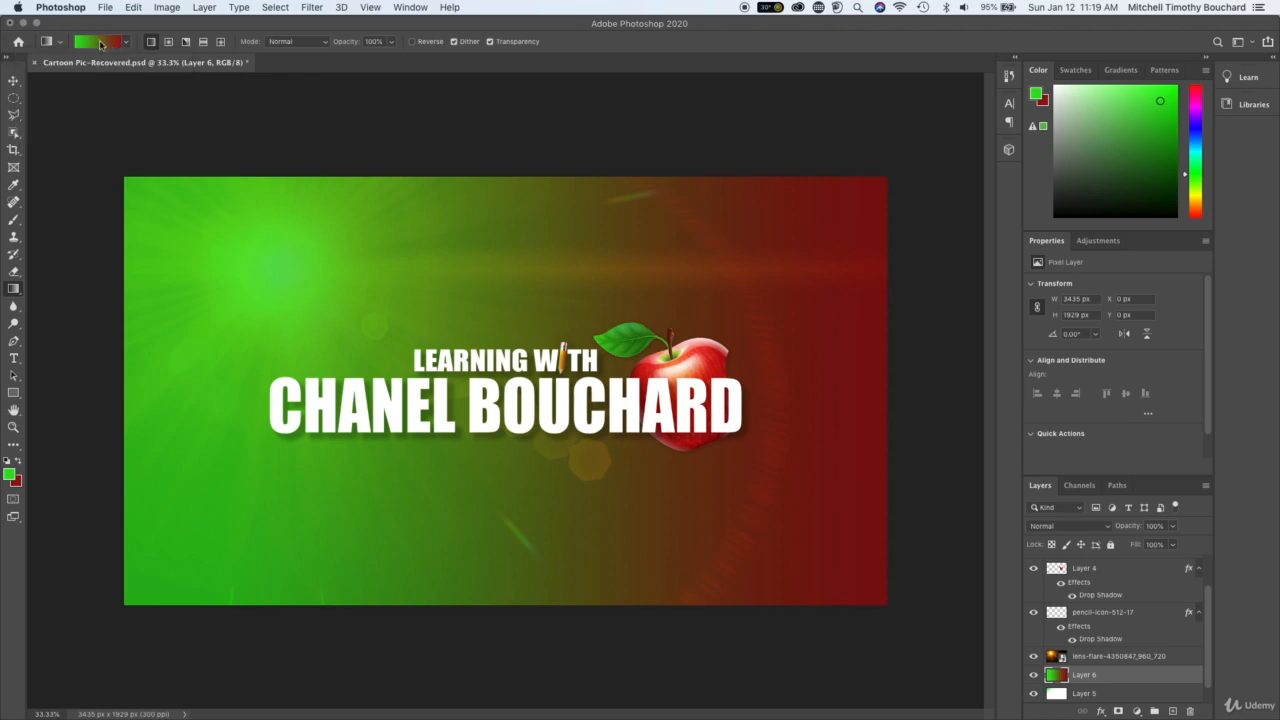
left_click(19, 461)
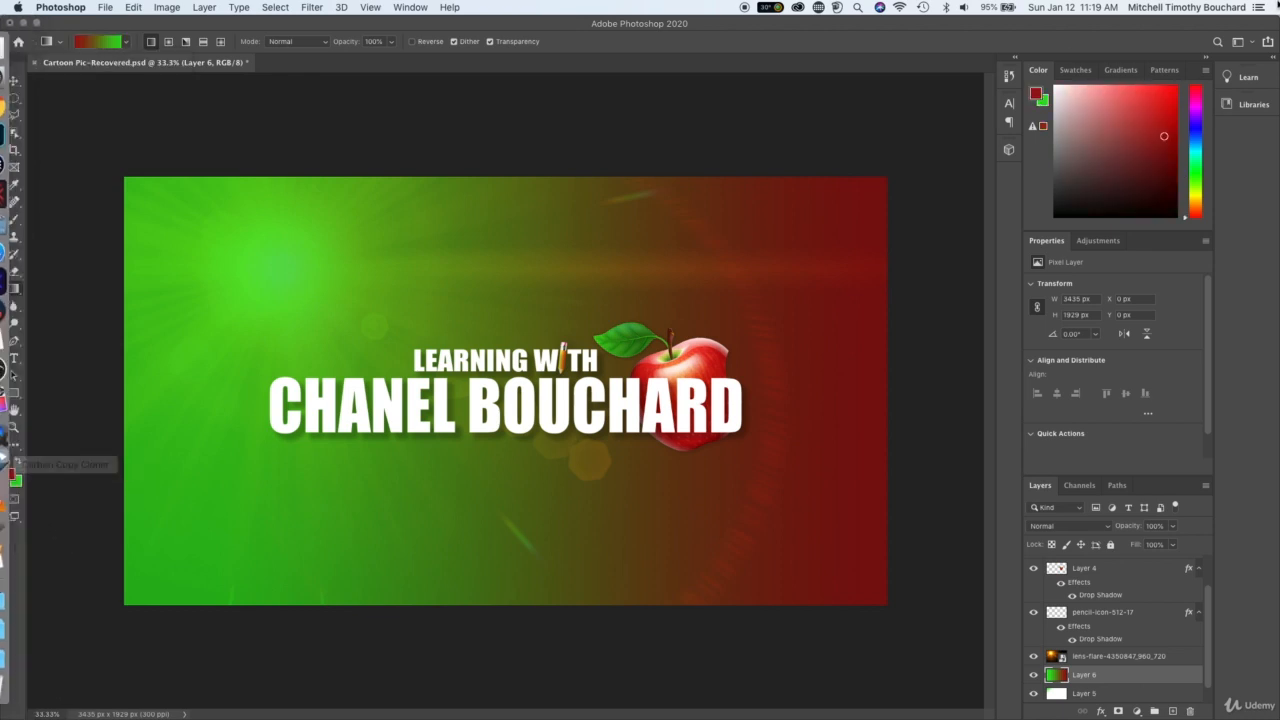
left_click(10, 474)
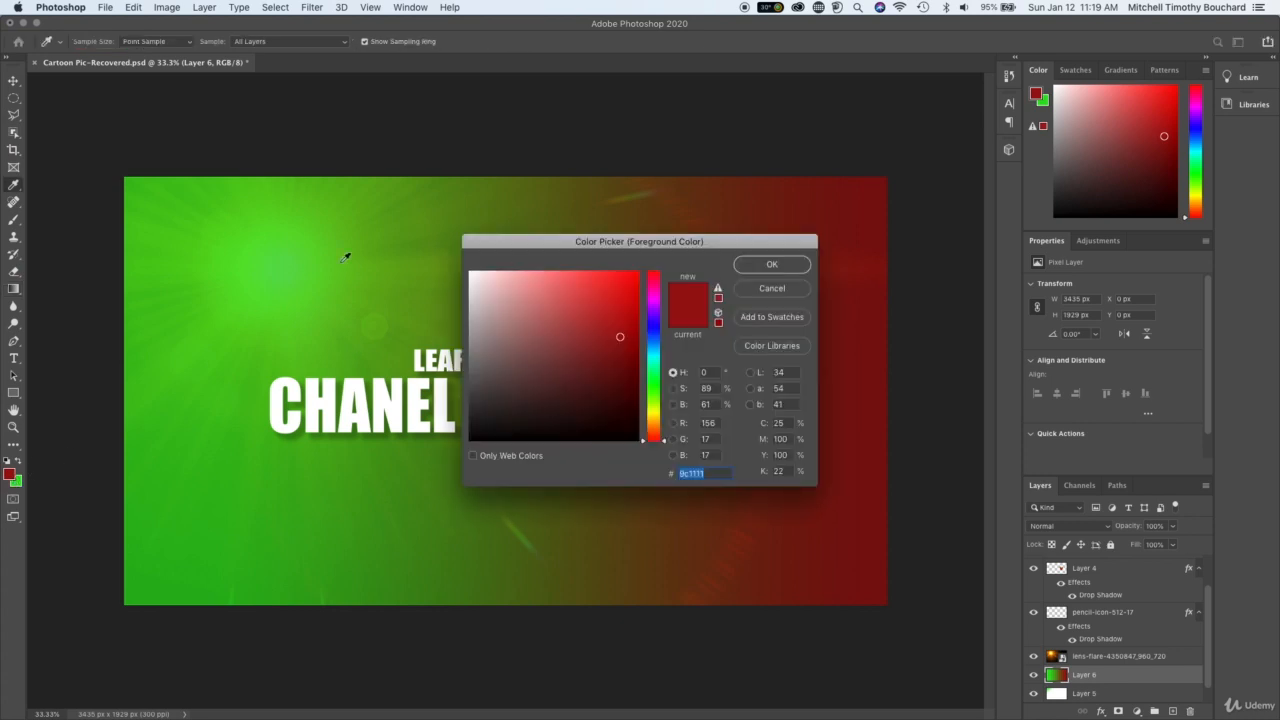
left_click(194, 240)
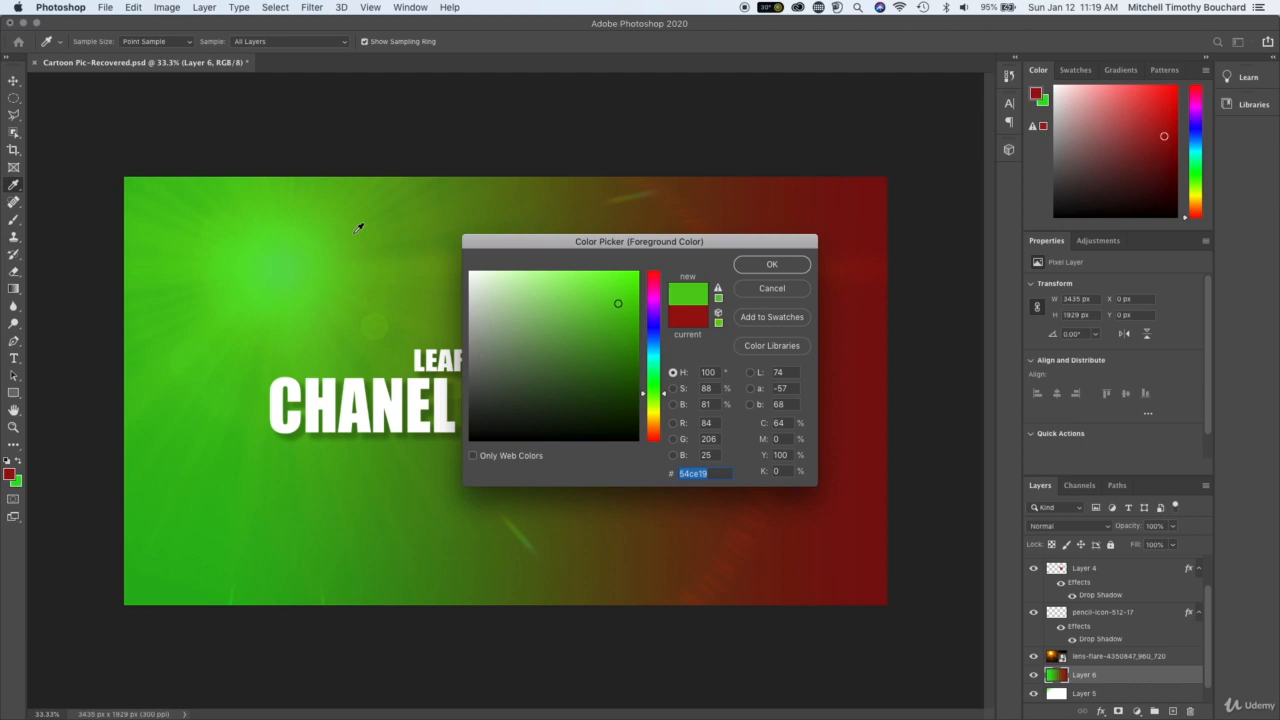
left_click(785, 265)
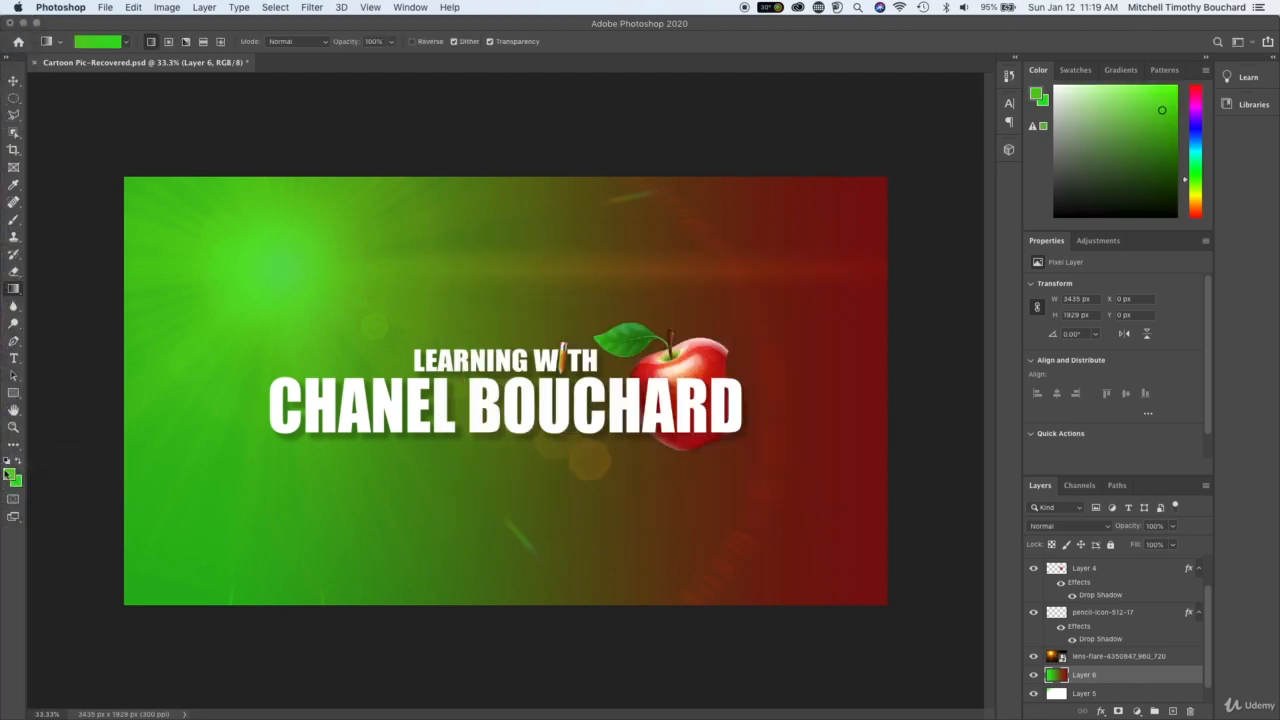
Swap the foreground and background greens several times to compare them, and draw a horizontal gradient across the canvas on Layer 6
left_click(17, 460)
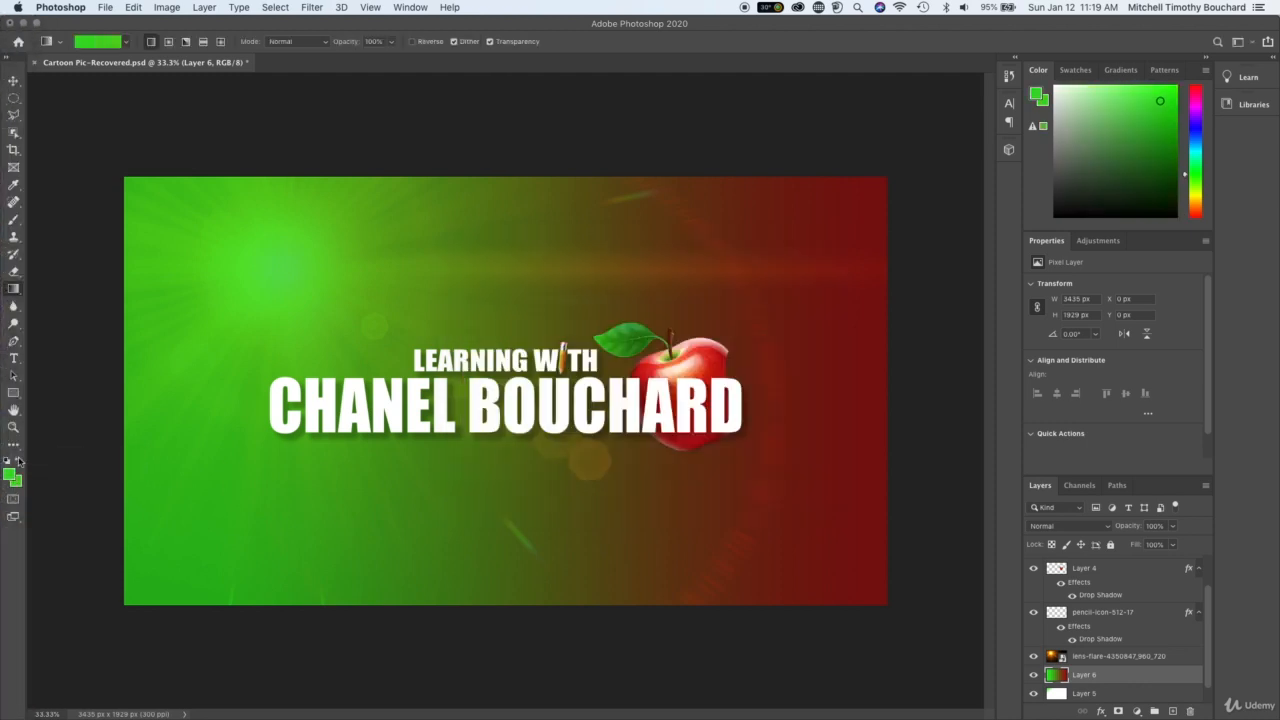
left_click(19, 462)
left_click(19, 462)
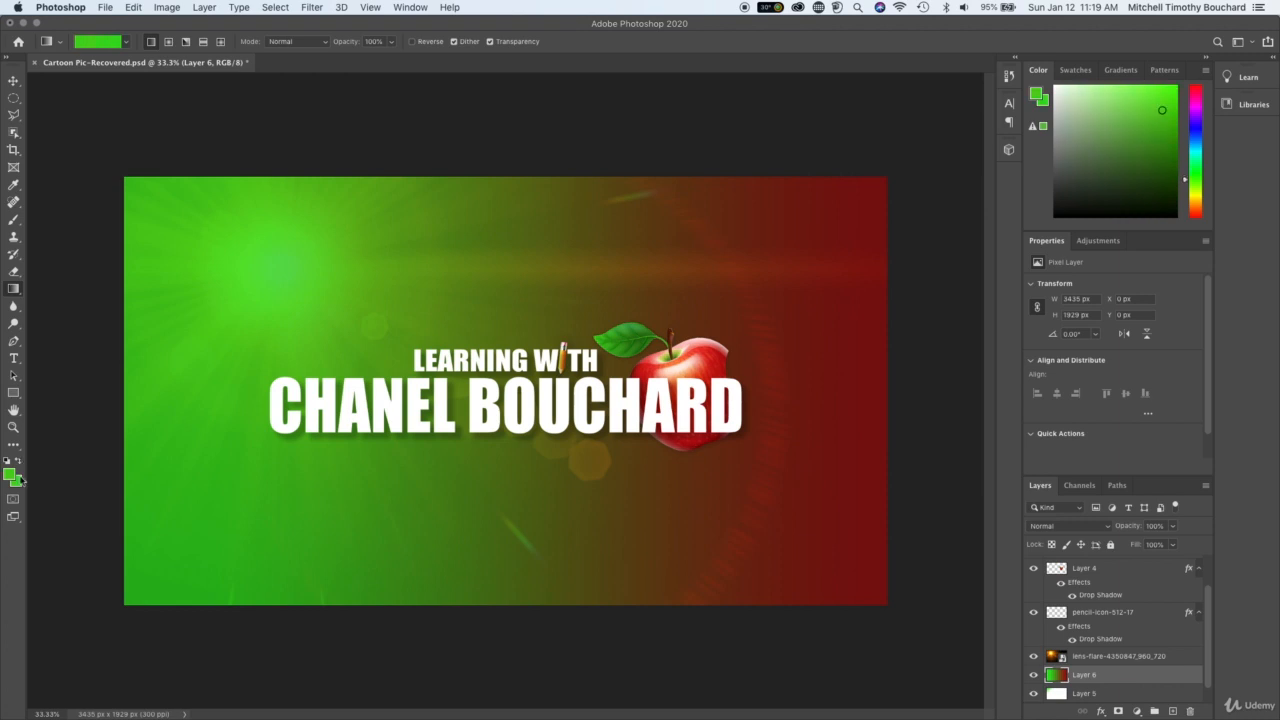
left_click(17, 461)
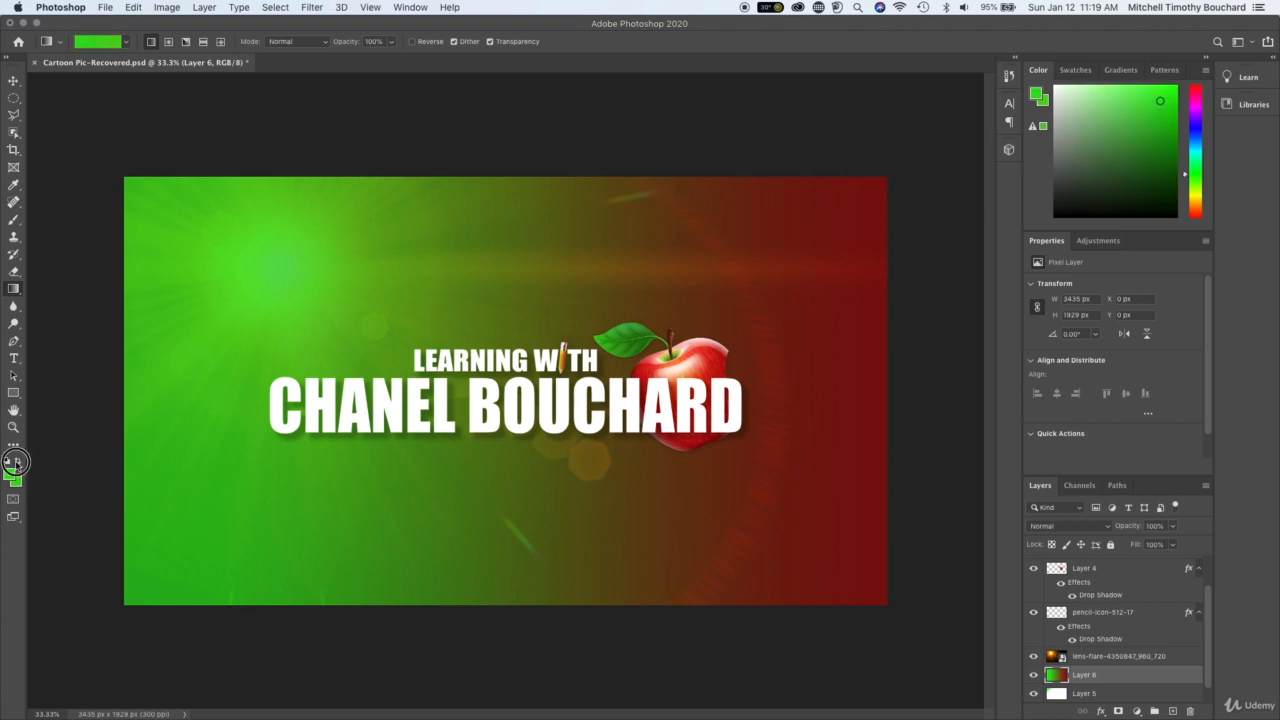
left_click(17, 461)
left_click(17, 461)
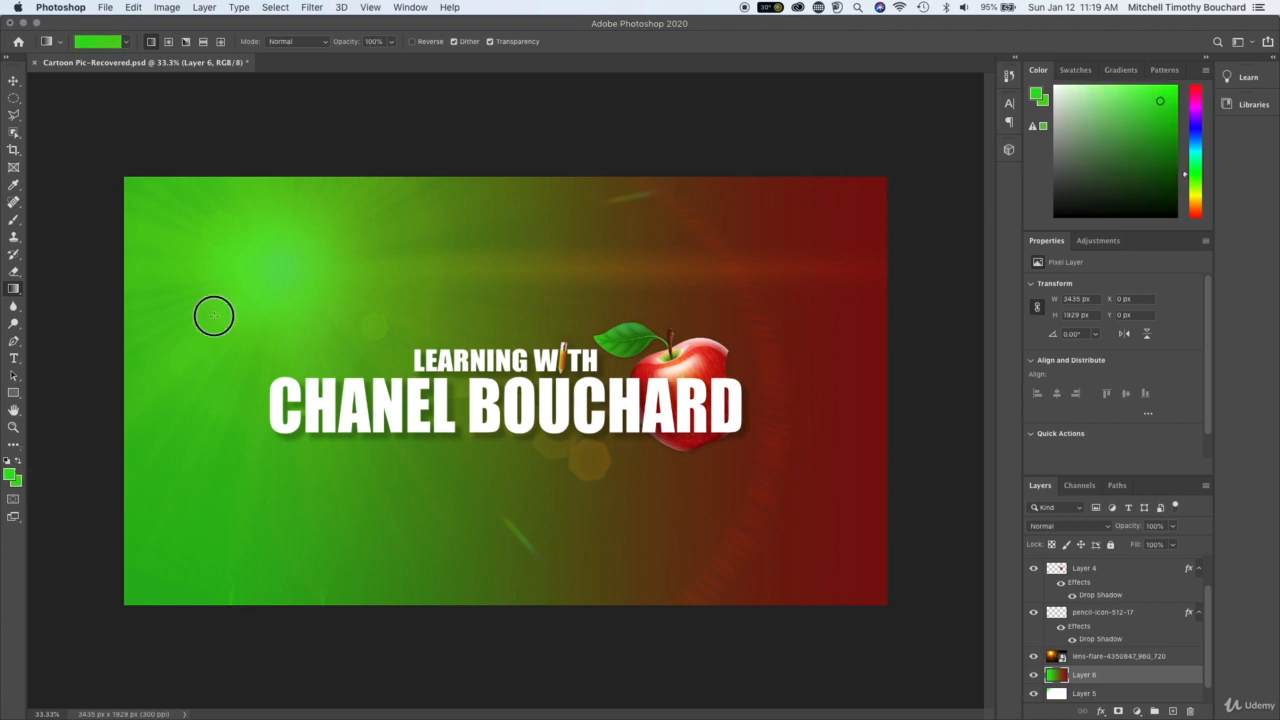
left_click_drag(214, 309, 874, 309)
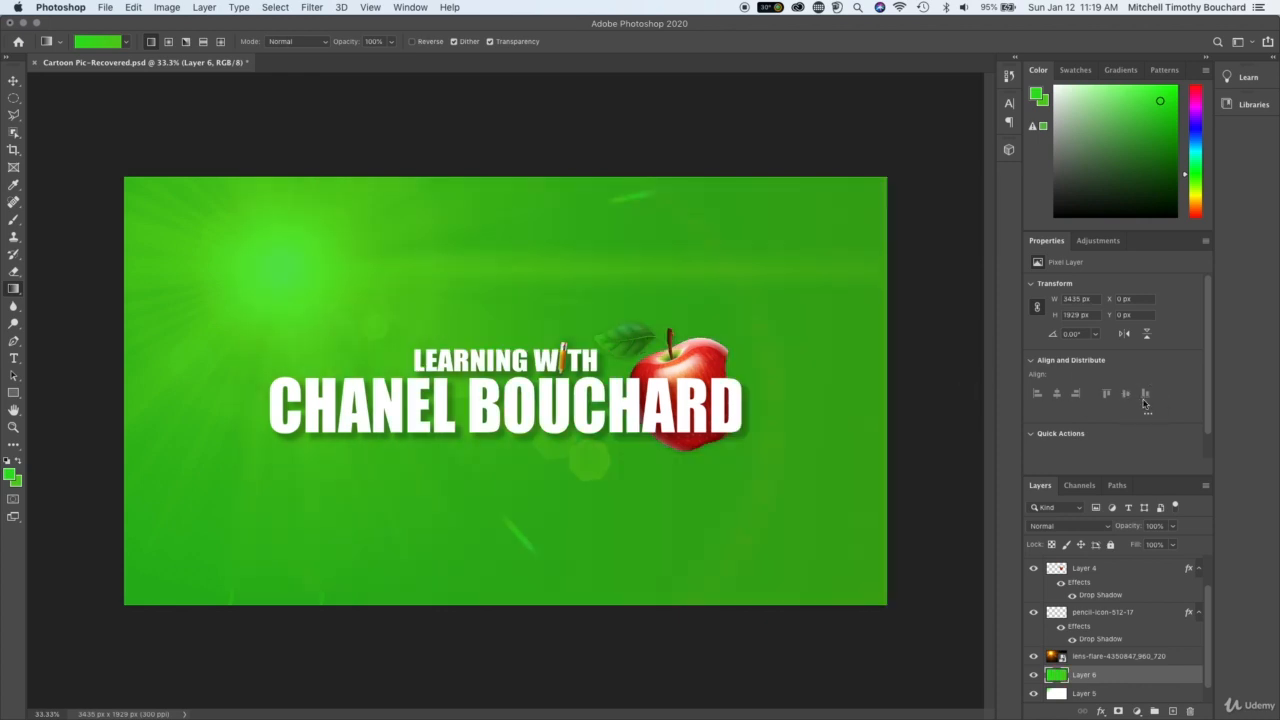
Set the foreground to dark green 0c4307, swap the colours and draw a diagonal light-to-dark gradient across Layer 6
left_click(12, 476)
left_click(622, 396)
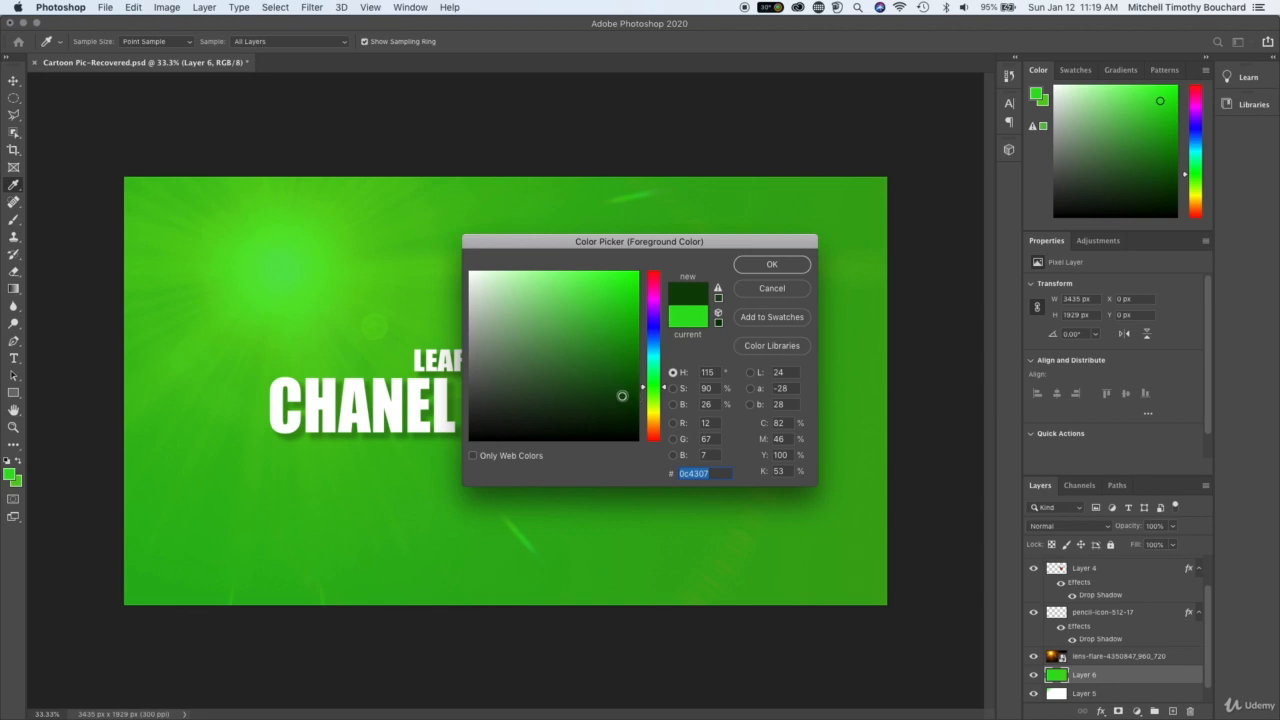
left_click(758, 268)
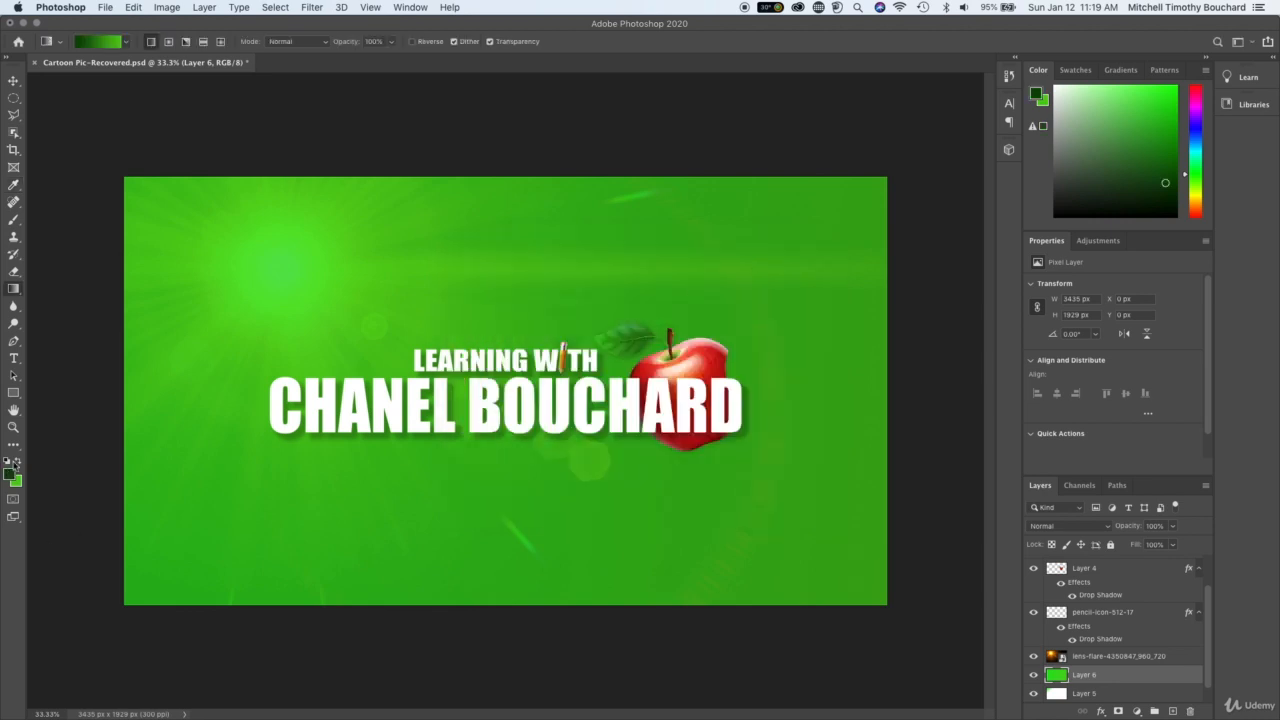
left_click(16, 462)
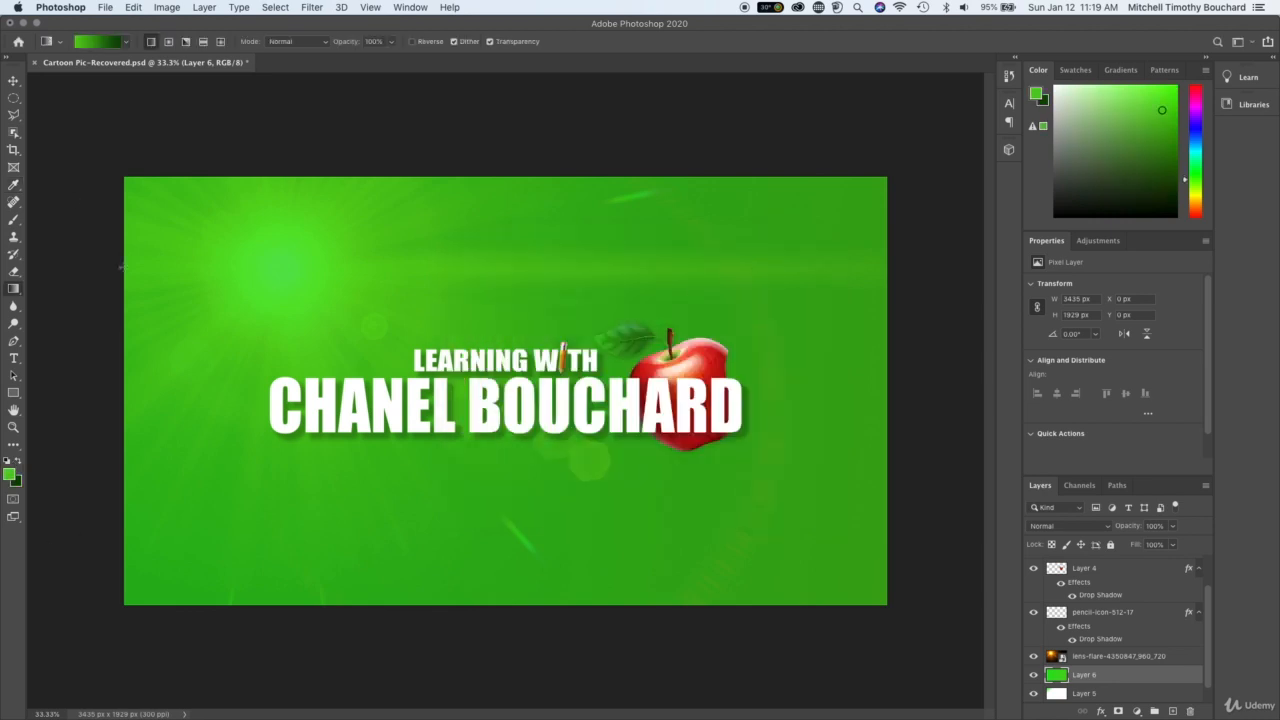
left_click_drag(149, 260, 930, 537)
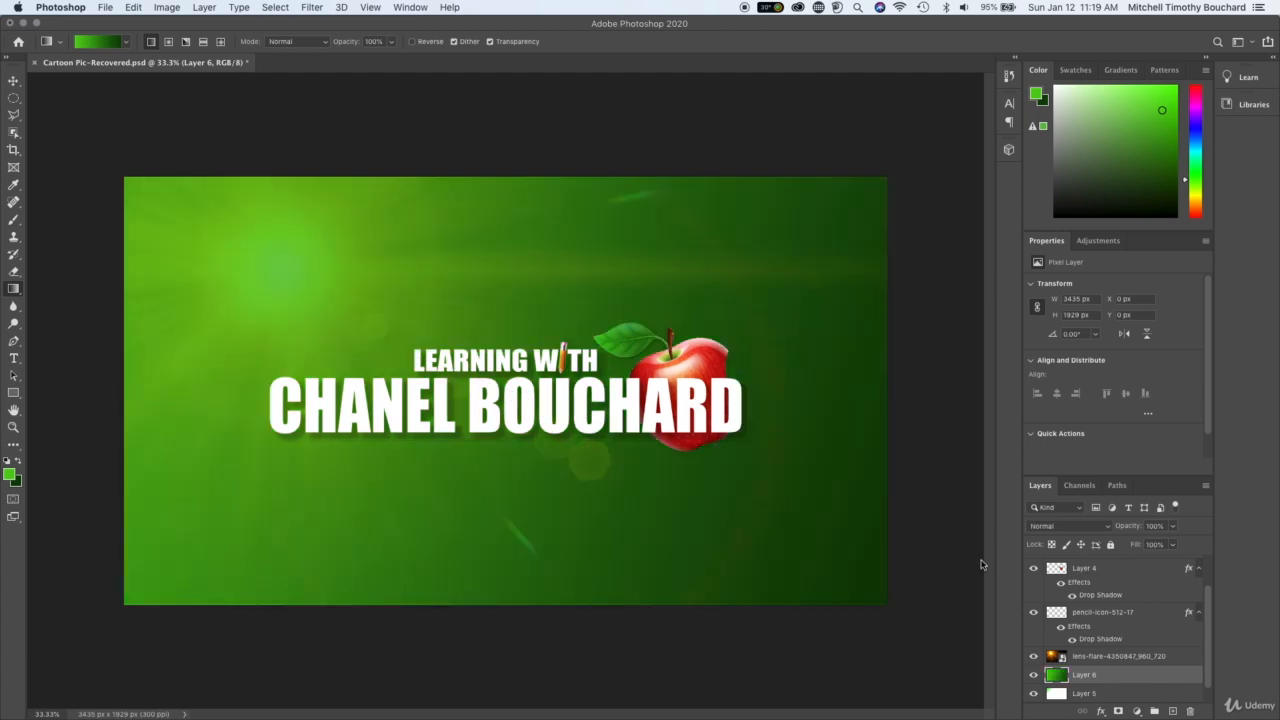
Redraw the Layer 6 gradient at several angles and lengths, ending from the lens flare to the apple, and toggle its visibility to compare
left_click_drag(431, 251, 555, 465)
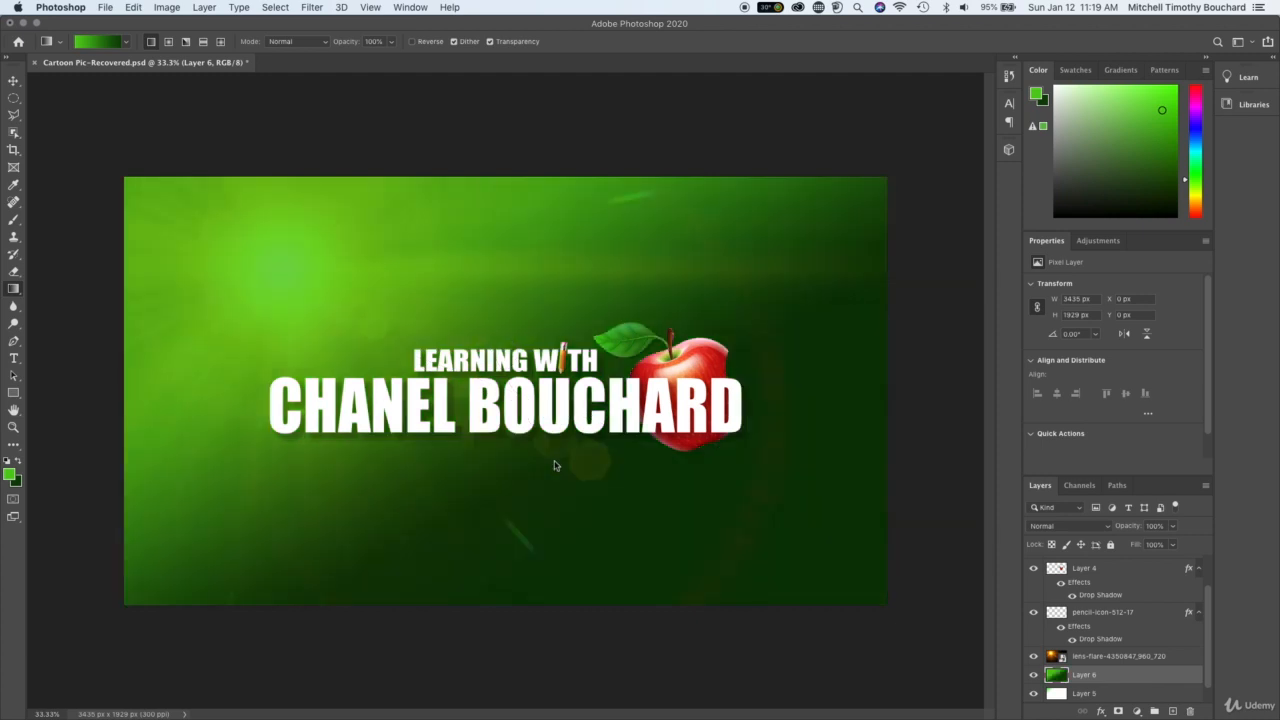
left_click_drag(557, 234, 531, 514)
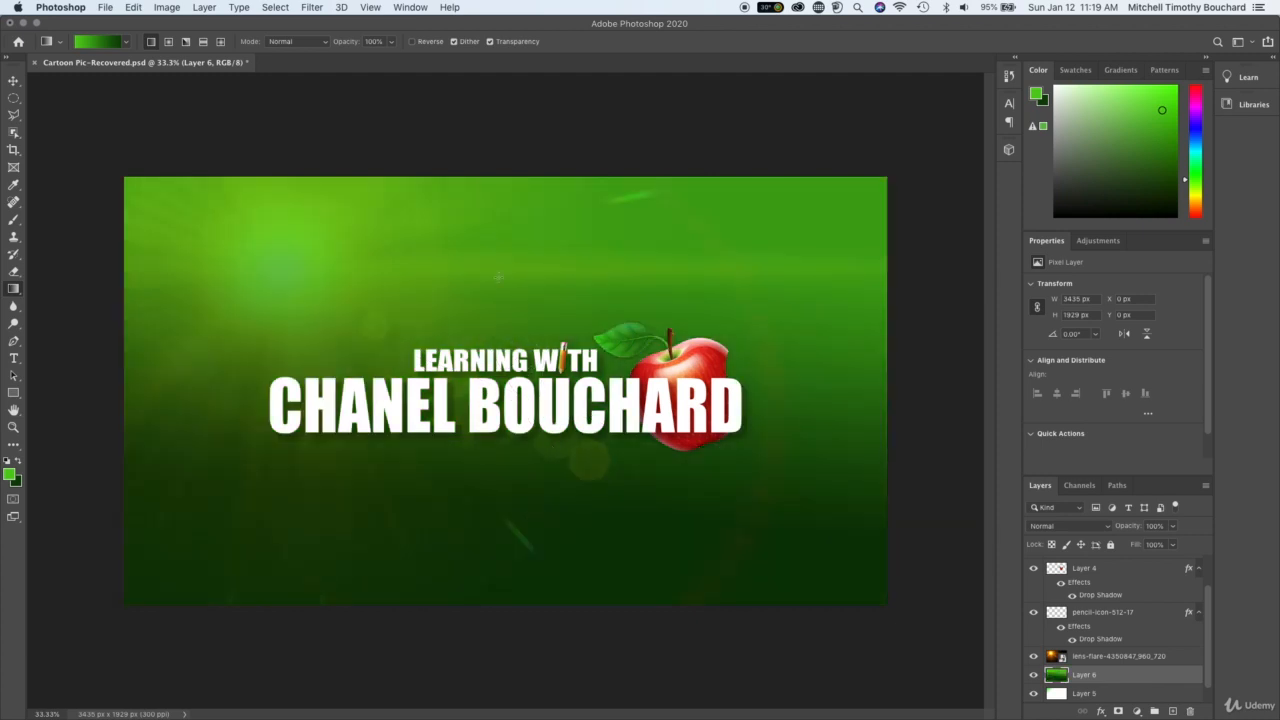
left_click_drag(508, 286, 763, 563)
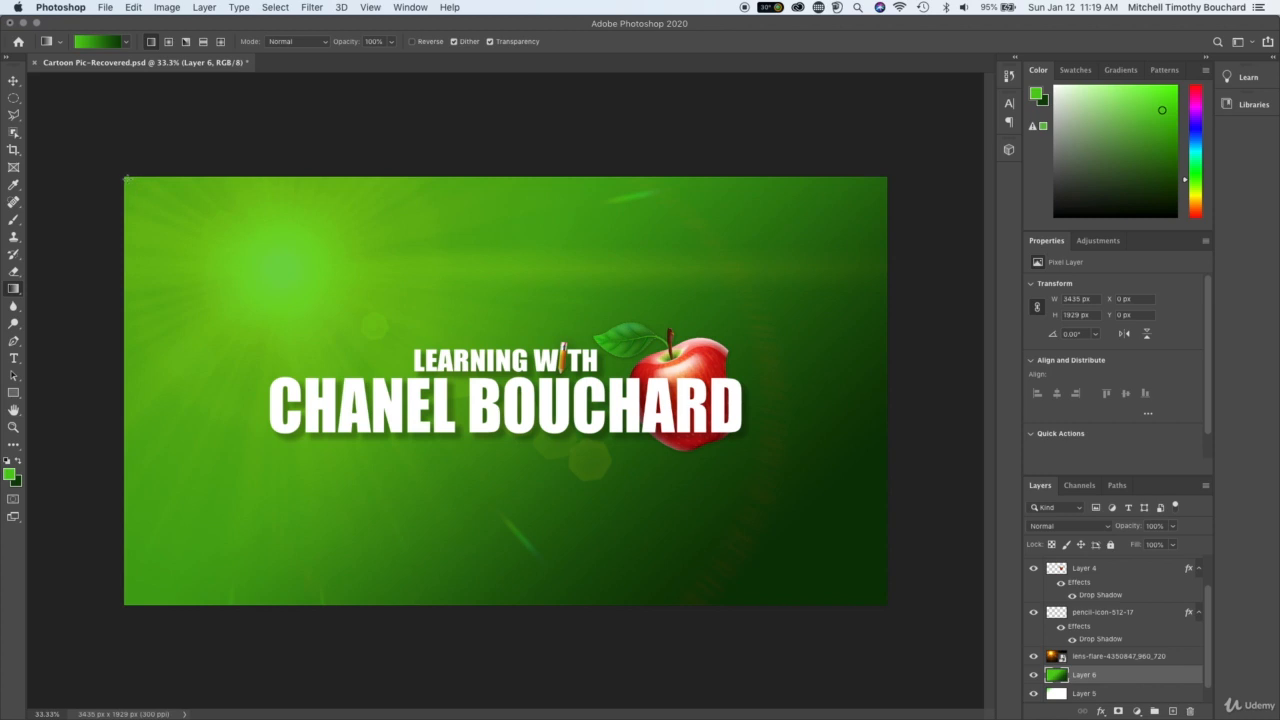
left_click_drag(126, 178, 912, 627)
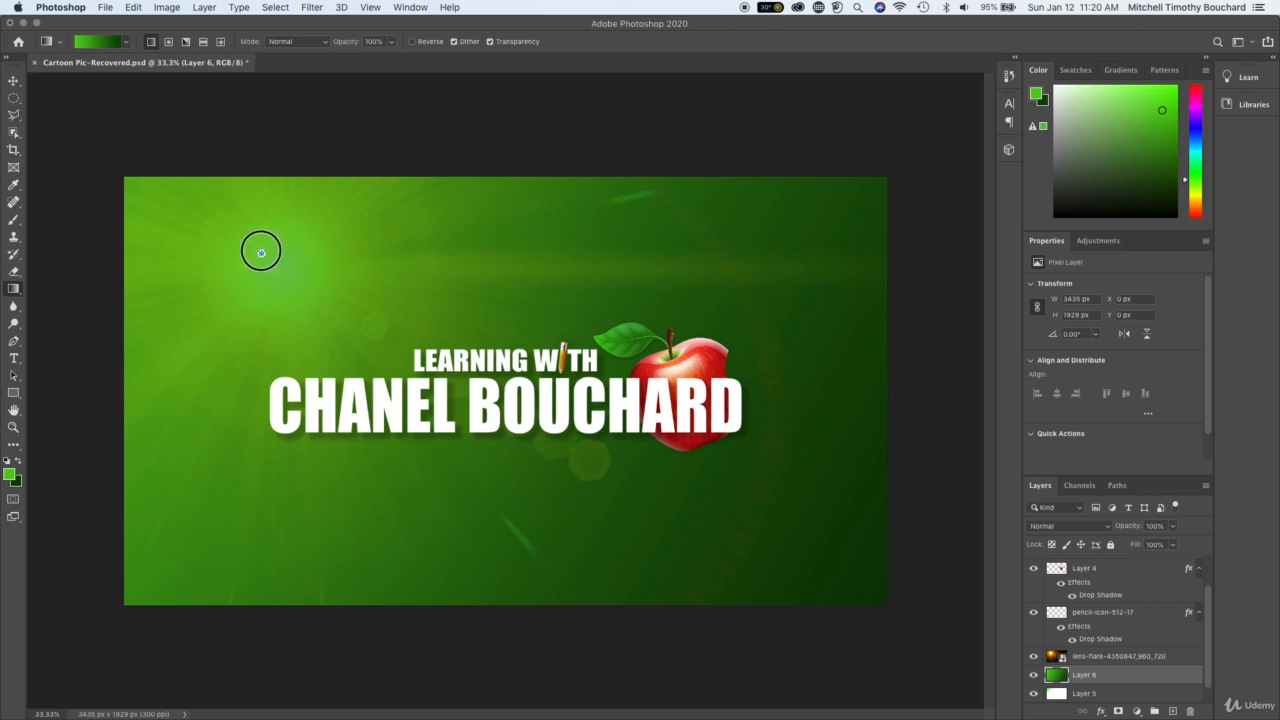
left_click_drag(261, 253, 690, 422)
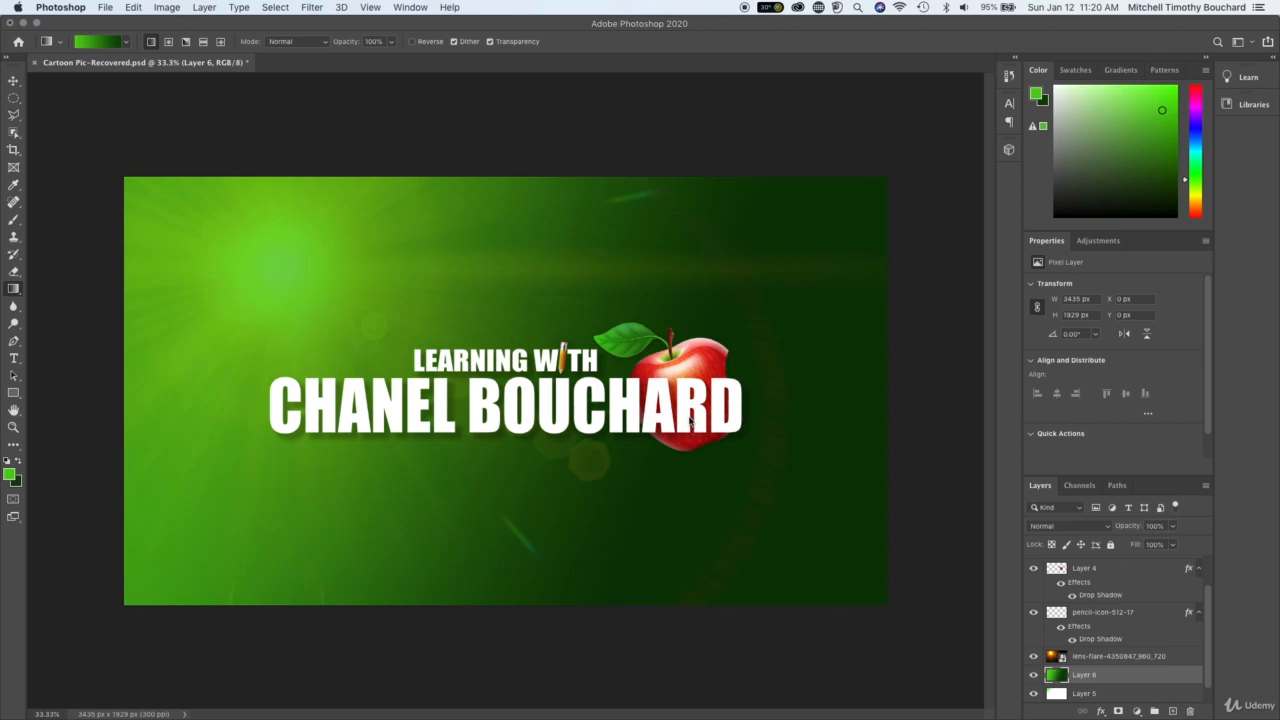
left_click(1034, 677)
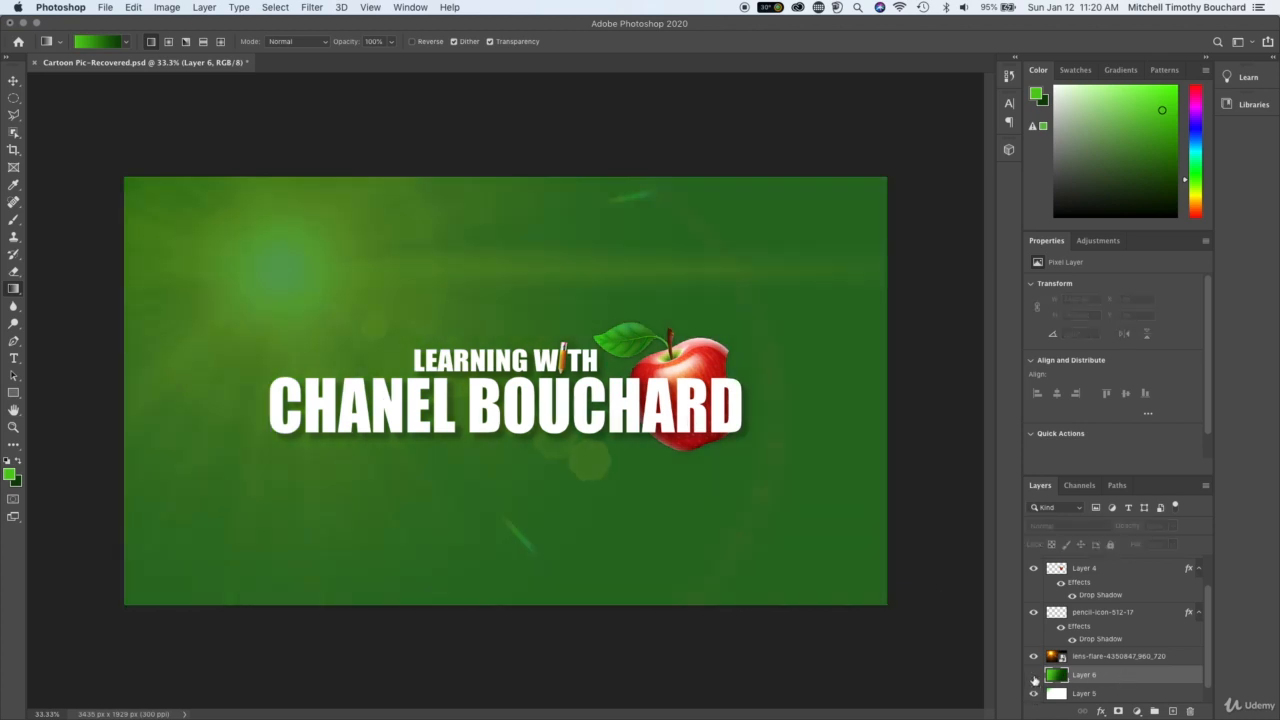
left_click(1034, 678)
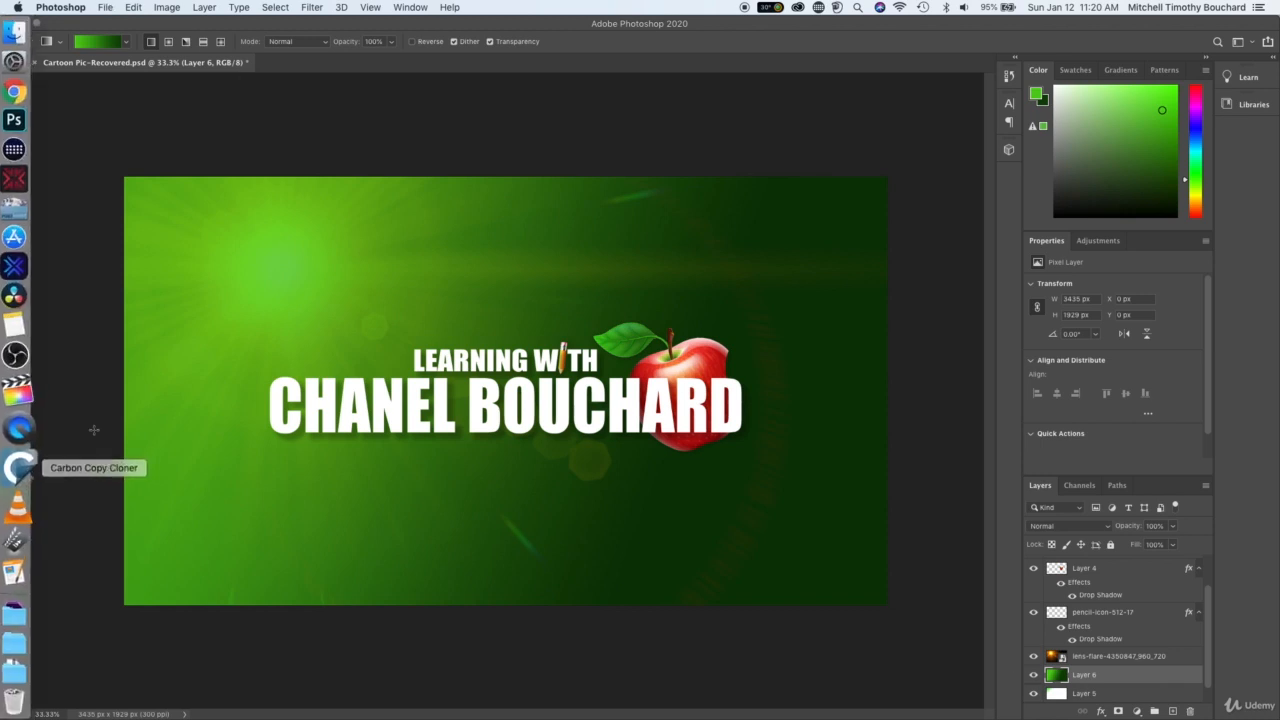
Change the dark gradient colour to 24881a, redraw the light-to-dark gradient diagonally from the lens flare past the apple, and toggle Layer 6 to compare
left_click(19, 462)
left_click(11, 474)
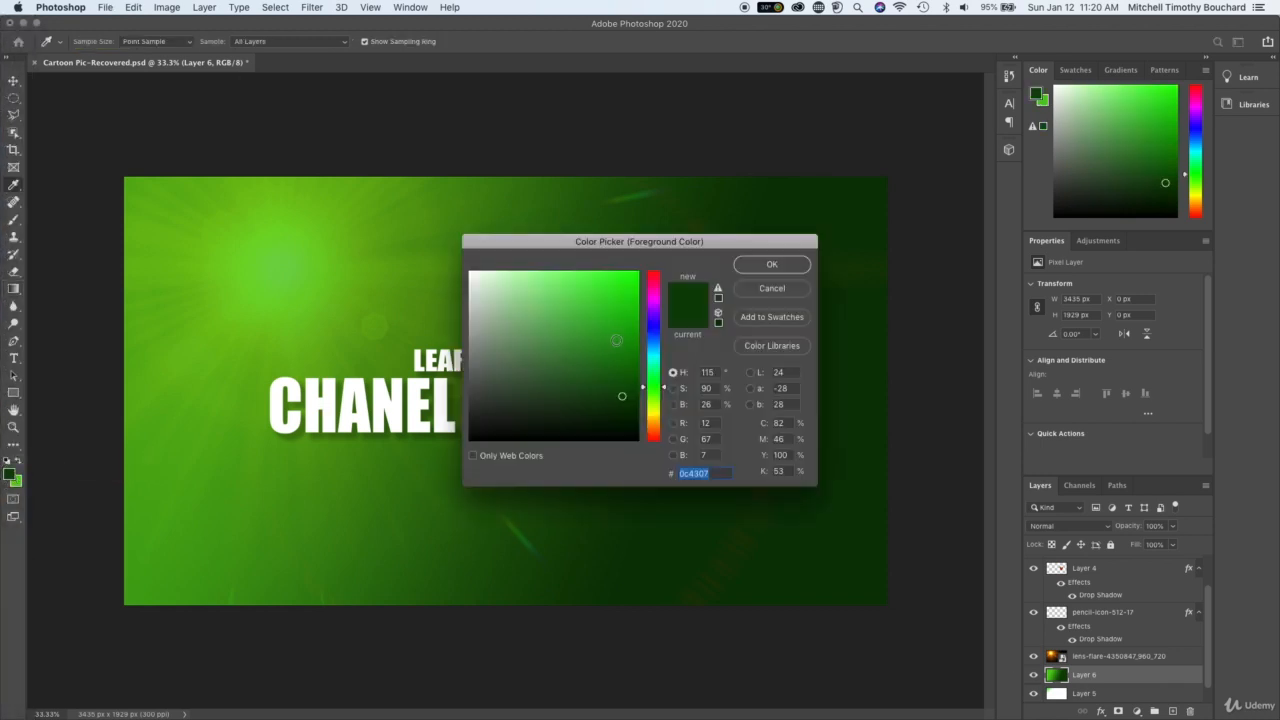
left_click(612, 355)
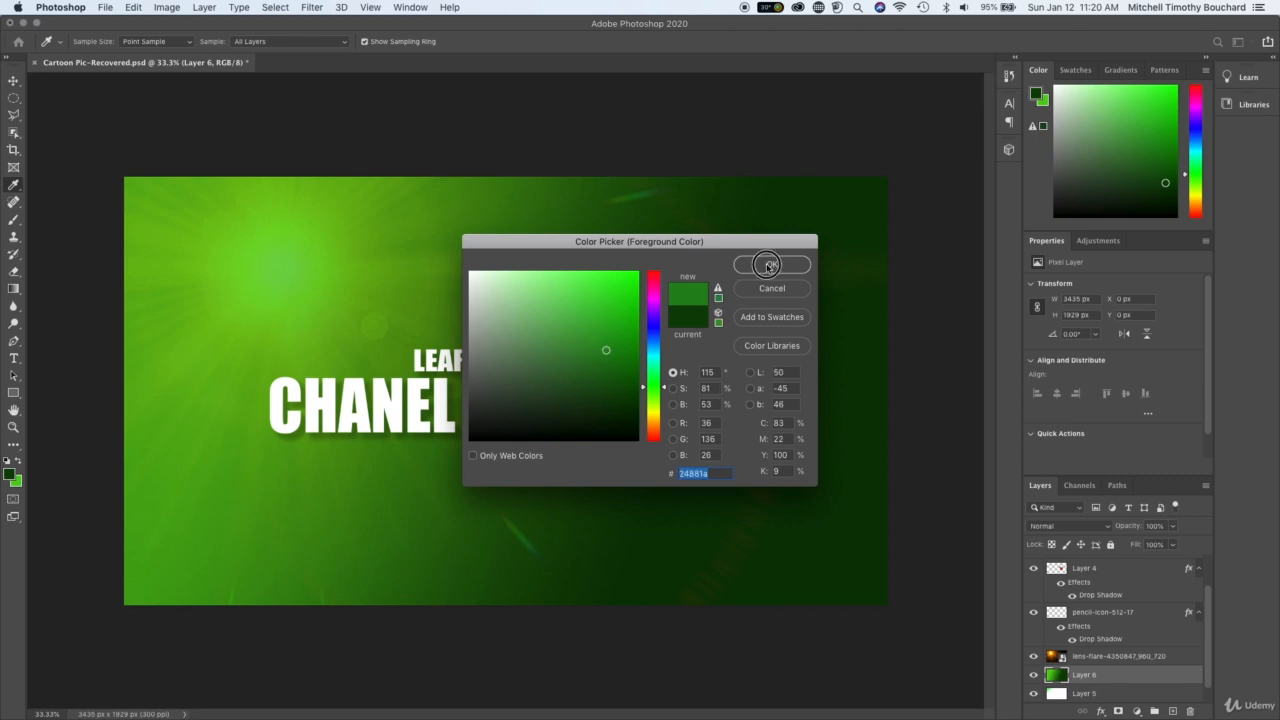
left_click(771, 264)
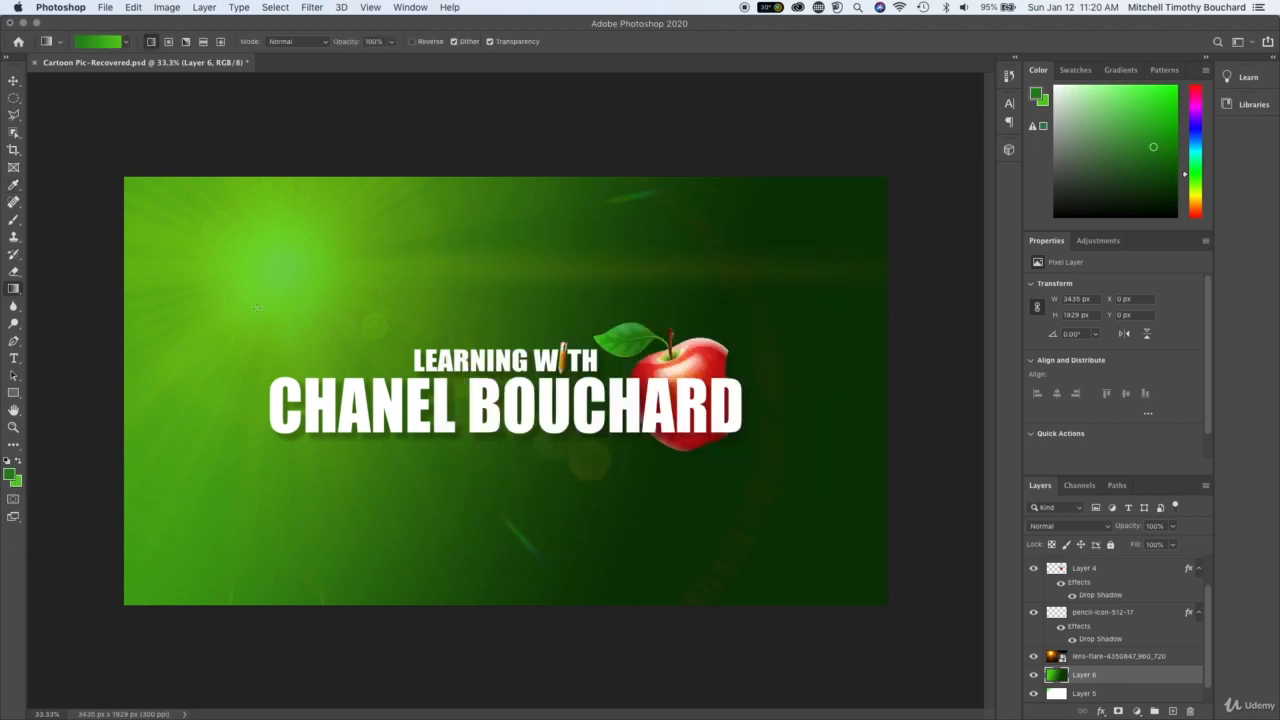
left_click(18, 461)
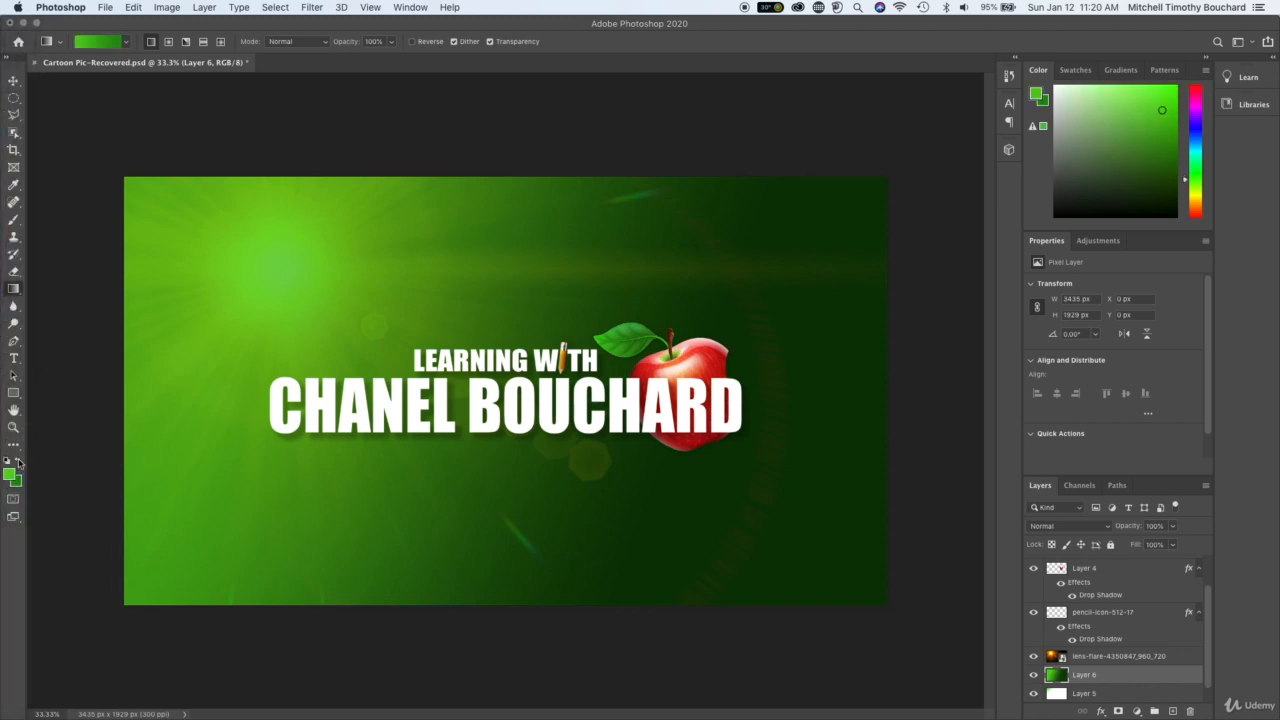
left_click_drag(265, 261, 758, 484)
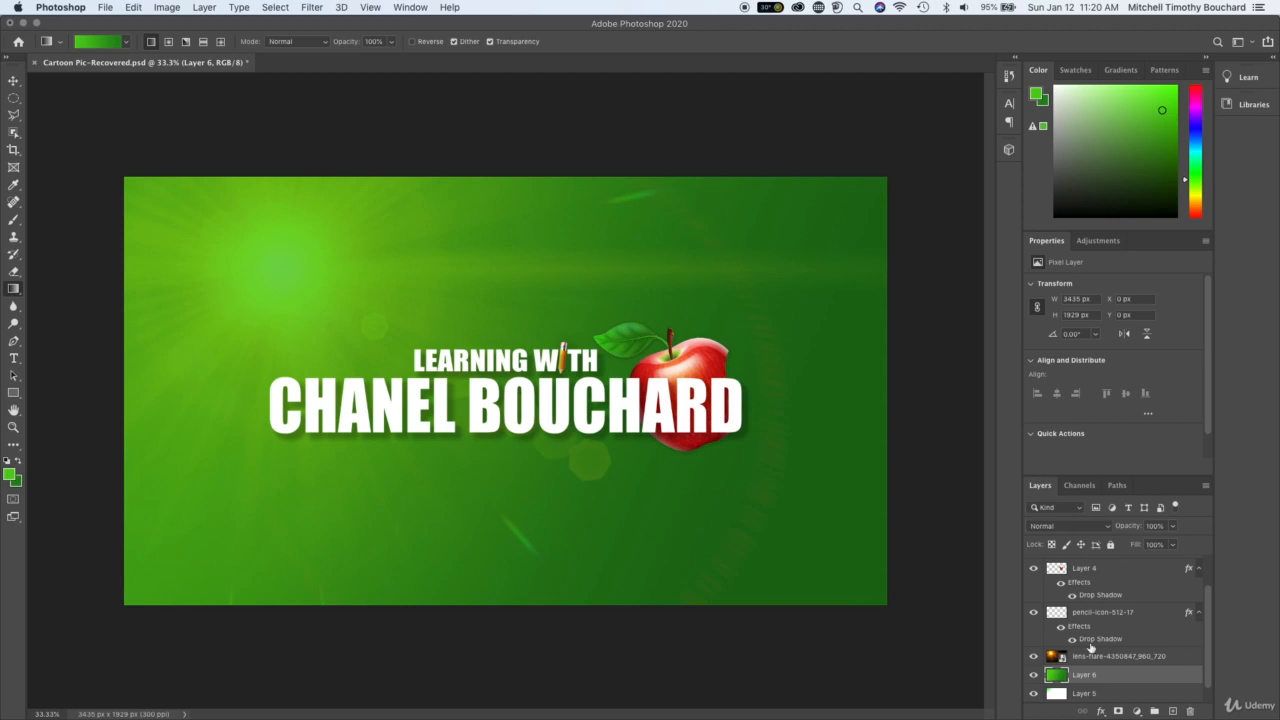
left_click(1034, 676)
left_click(1034, 676)
Set the opacity of the lens flare layer to 20%
scroll(1034, 677, "down", 1)
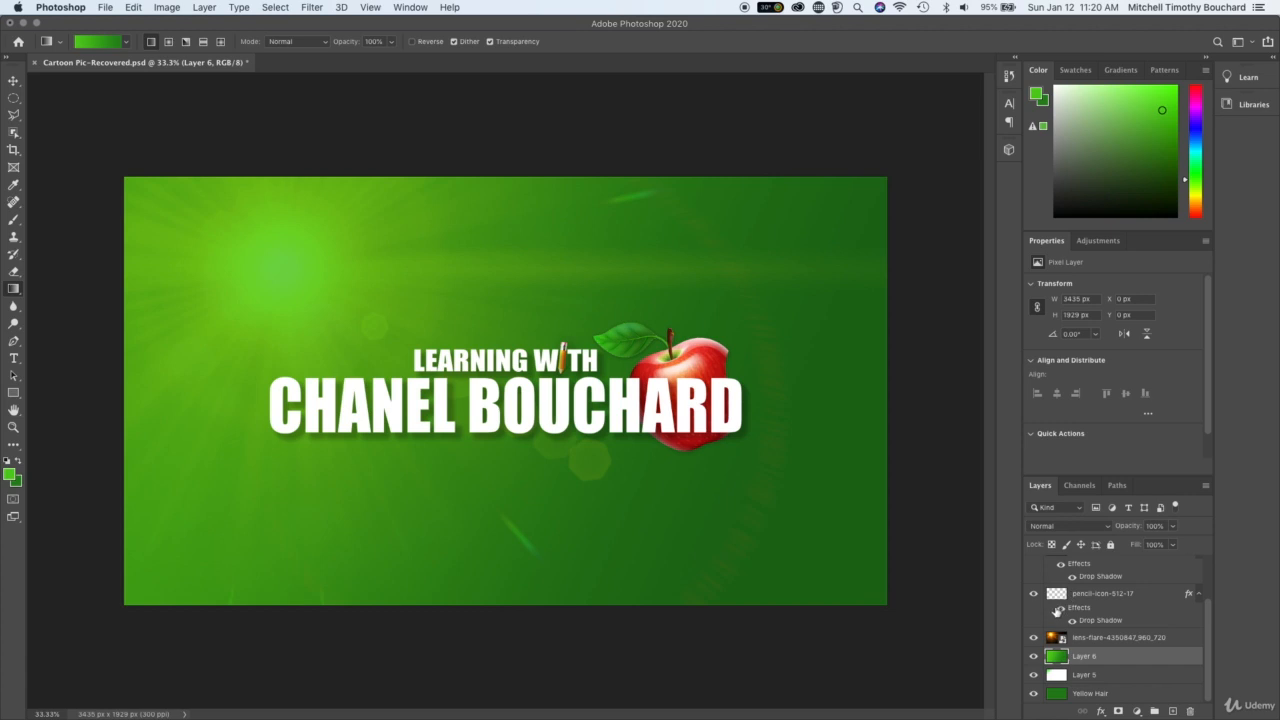
left_click(1078, 640)
mouse_move(1138, 532)
left_mouse_down()
mouse_move(1108, 530)
mouse_move(1165, 527)
mouse_move(1132, 529)
left_mouse_up()
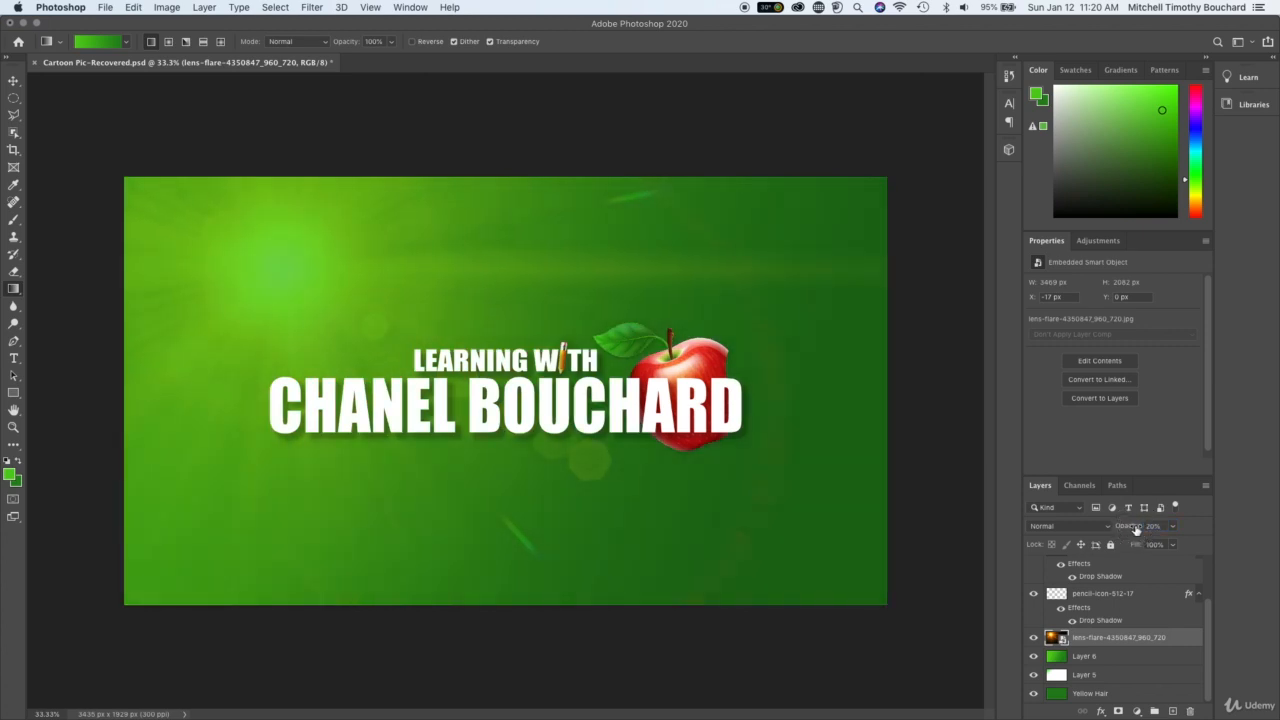
left_click(686, 115)
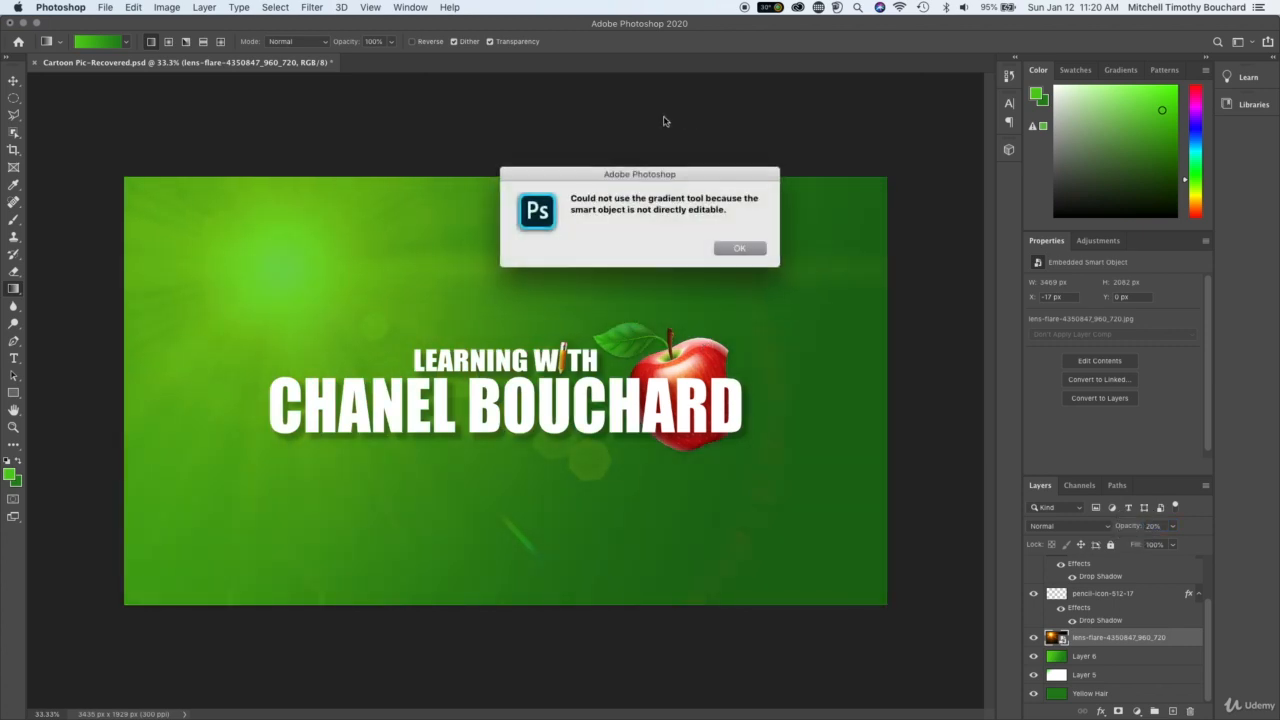
left_click(733, 251)
Swap the two greens and draw a reversed dark-to-light diagonal gradient on Layer 6
left_click(17, 461)
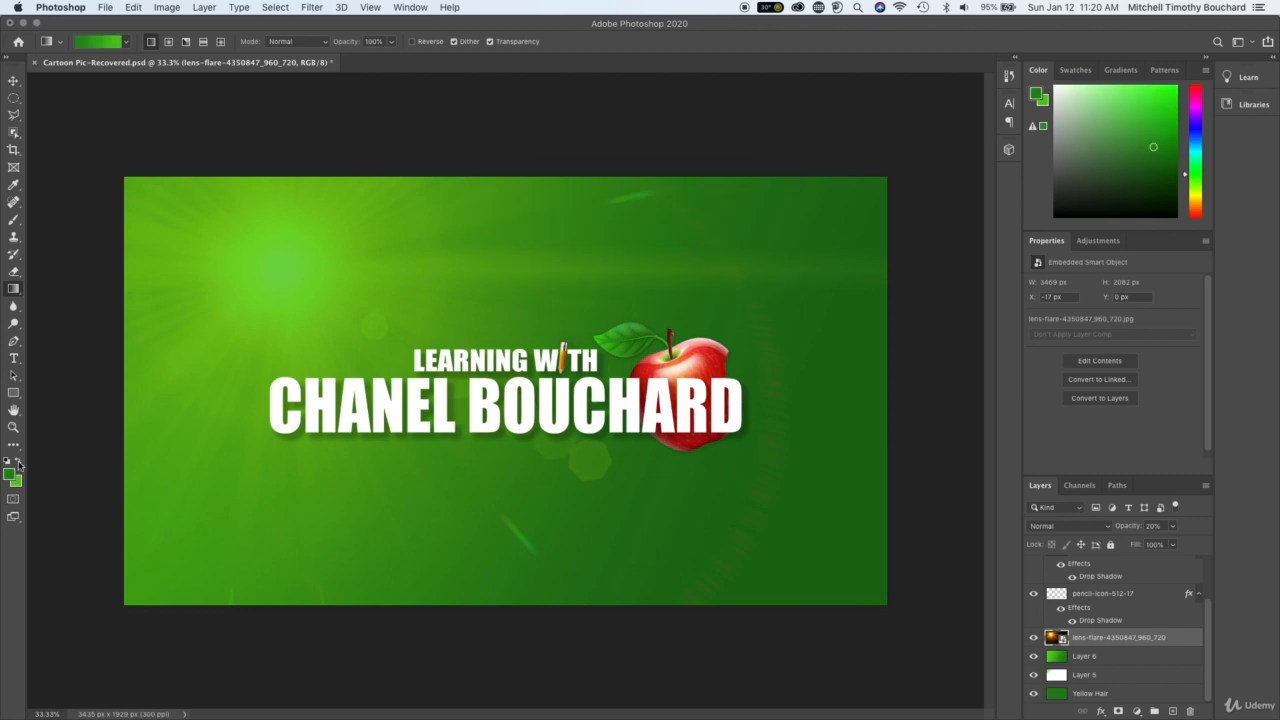
left_click(17, 461)
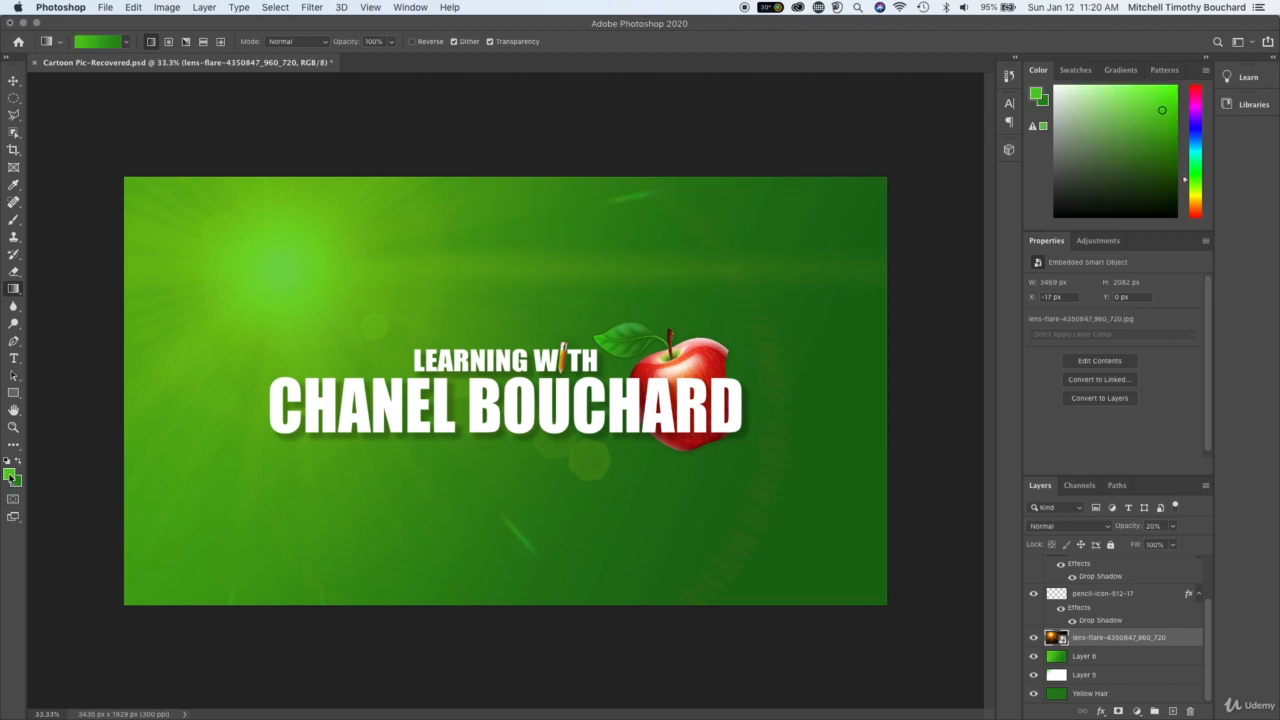
left_click(17, 462)
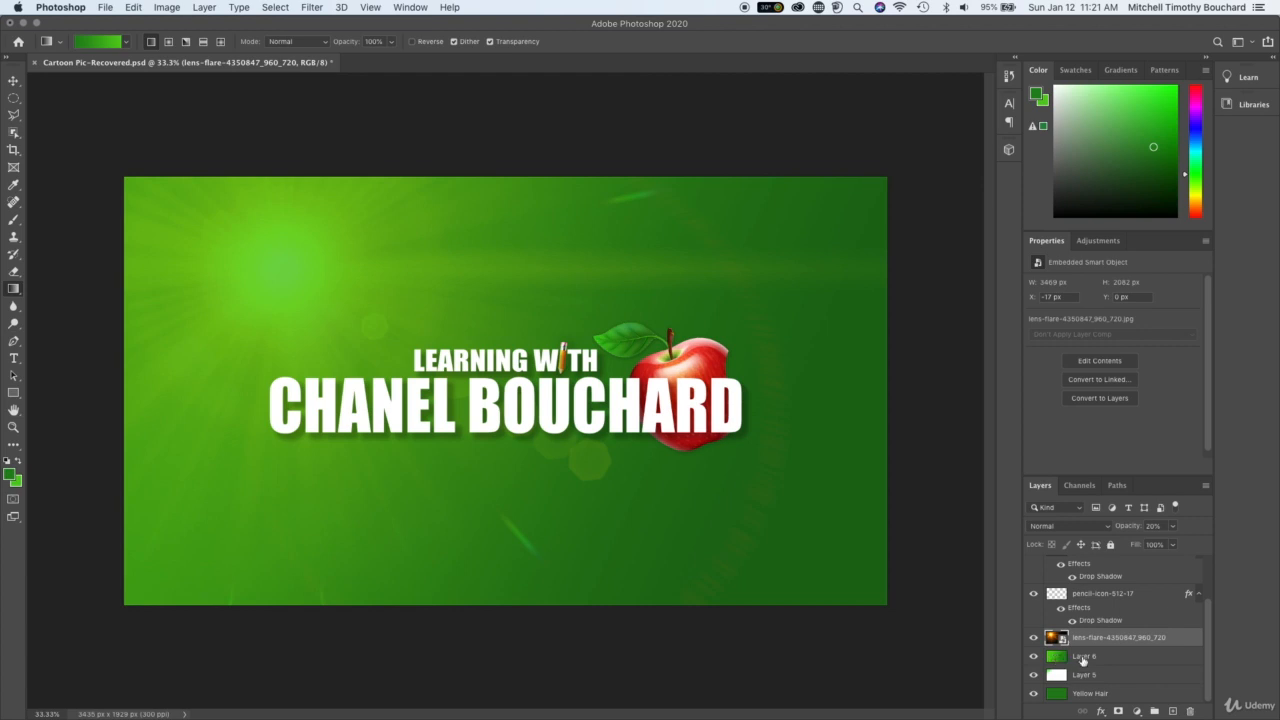
left_click(1100, 660)
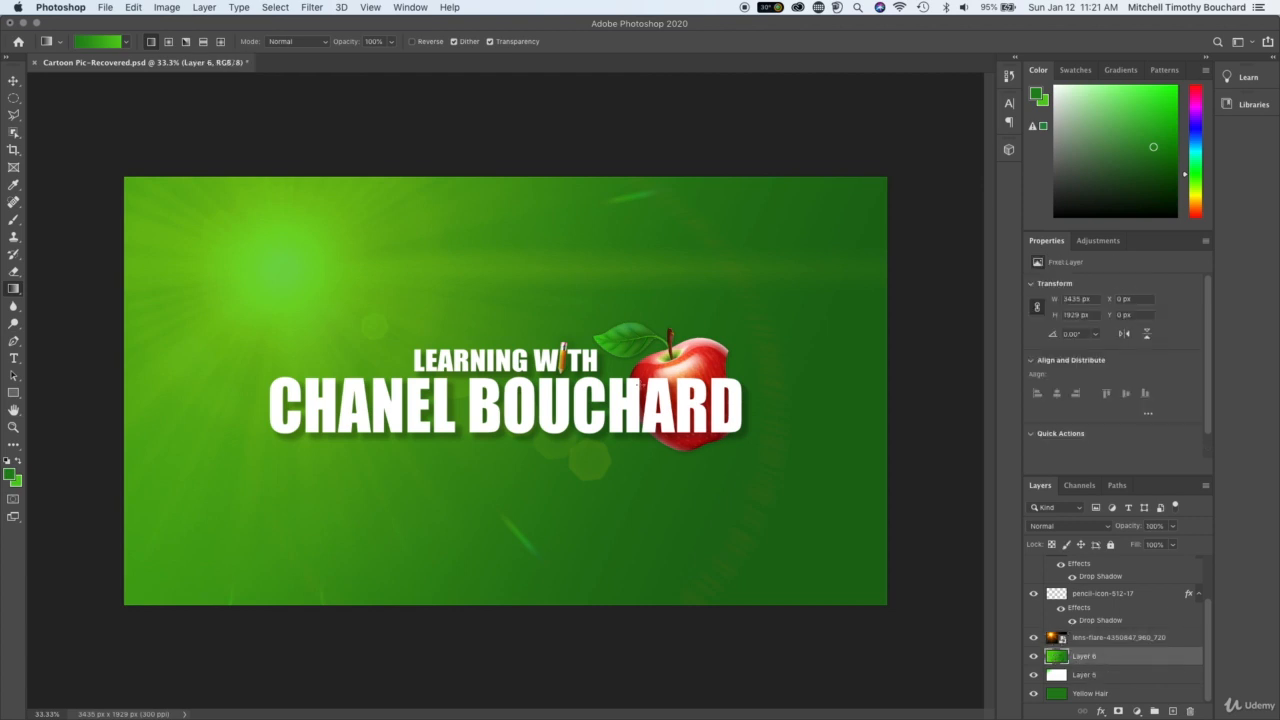
left_click_drag(306, 266, 914, 571)
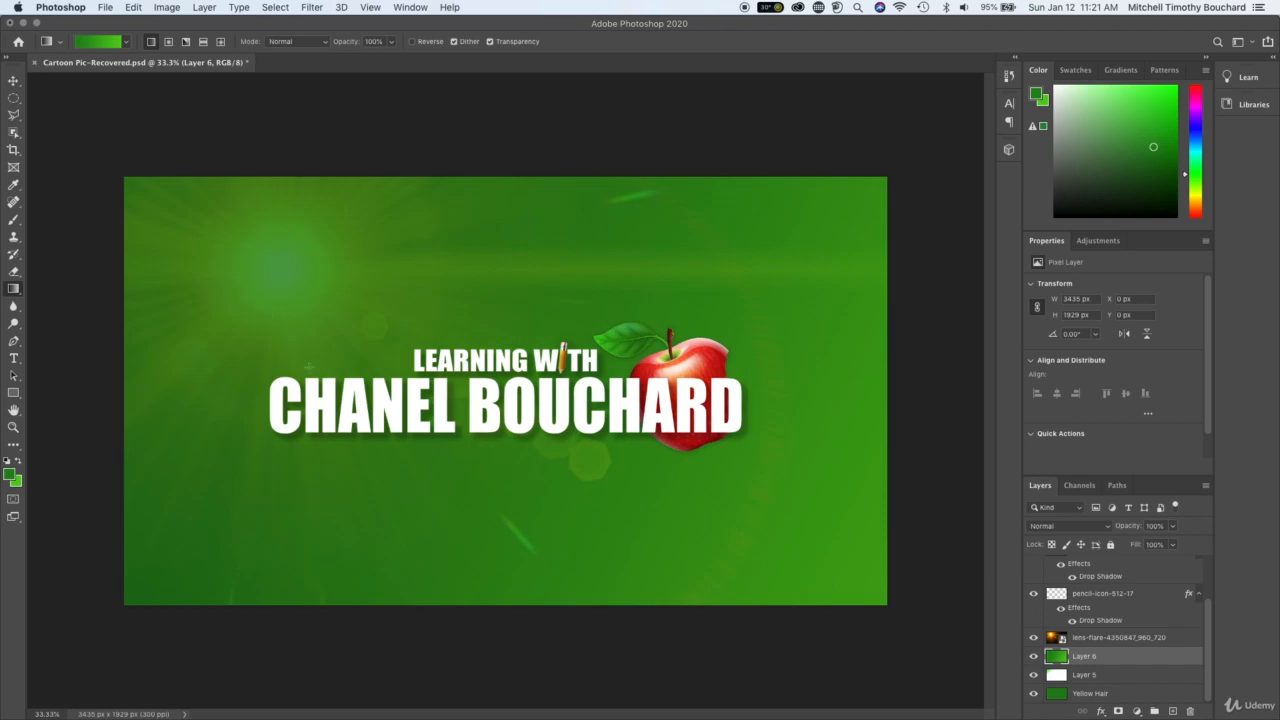
Swap the greens back and redraw the Layer 6 gradient diagonally, light to dark, from the lens flare to below the title
left_click(19, 462)
left_click_drag(256, 249, 758, 539)
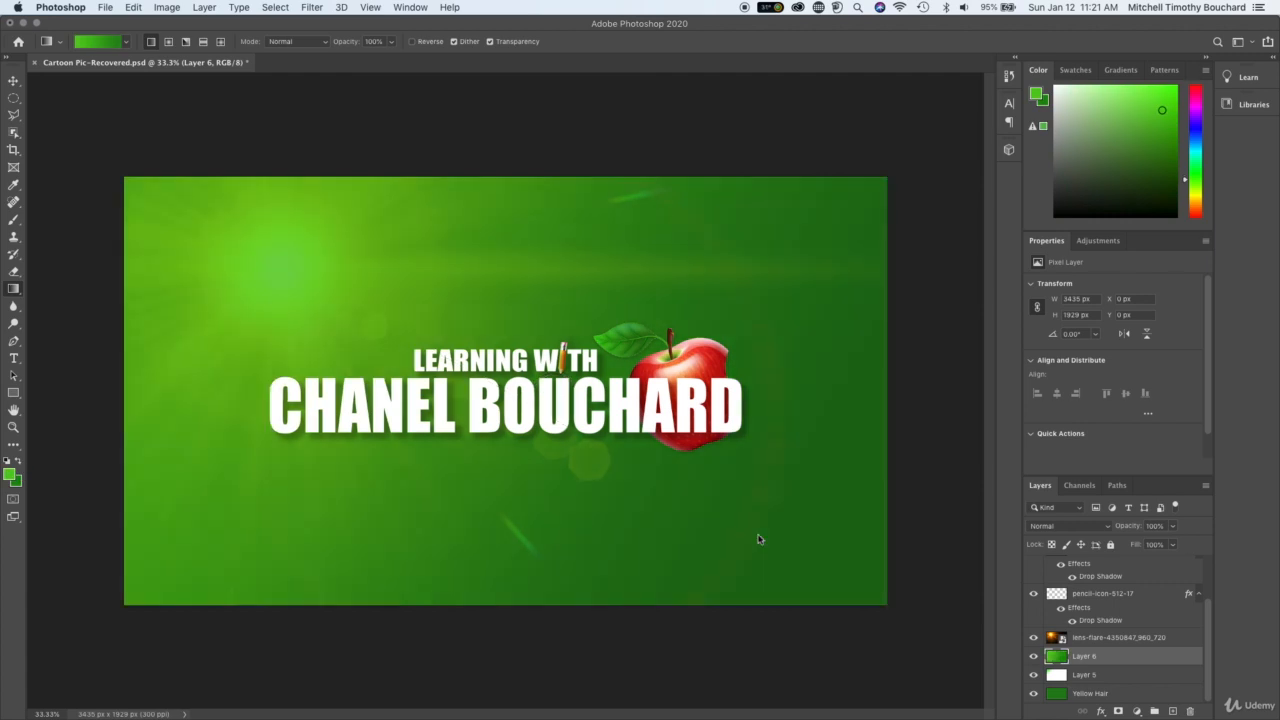
left_click_drag(286, 251, 515, 499)
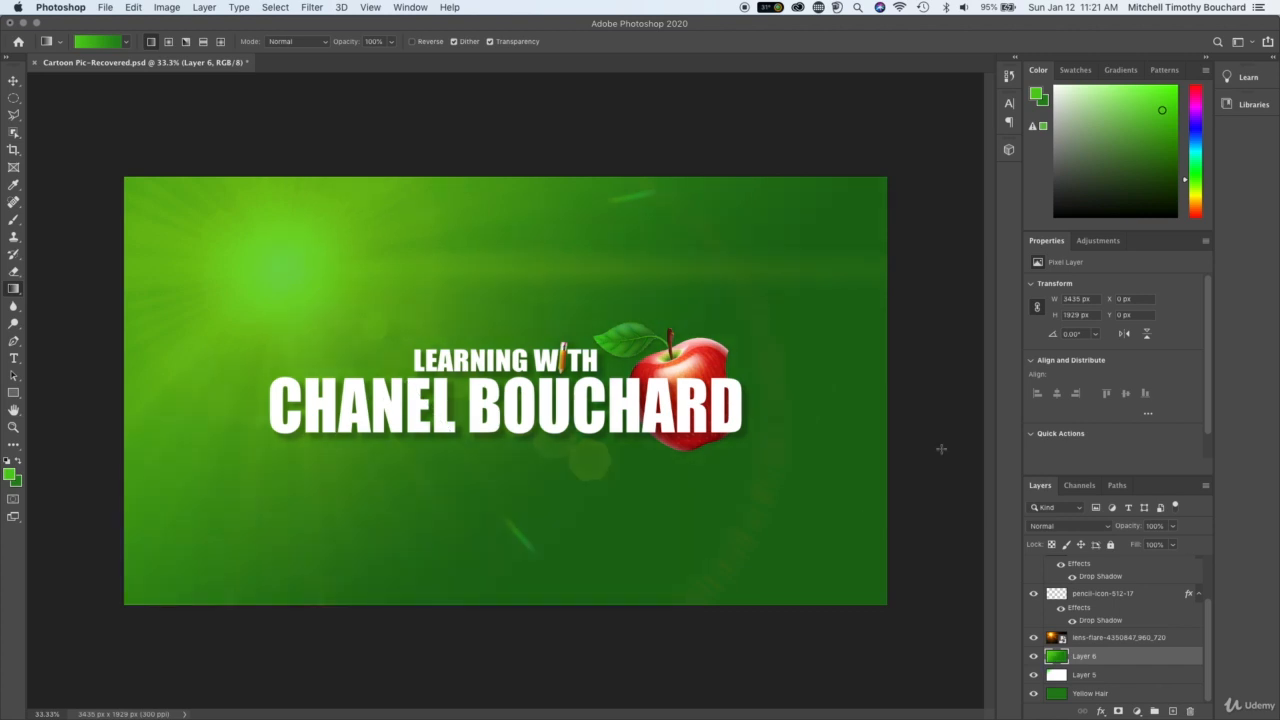